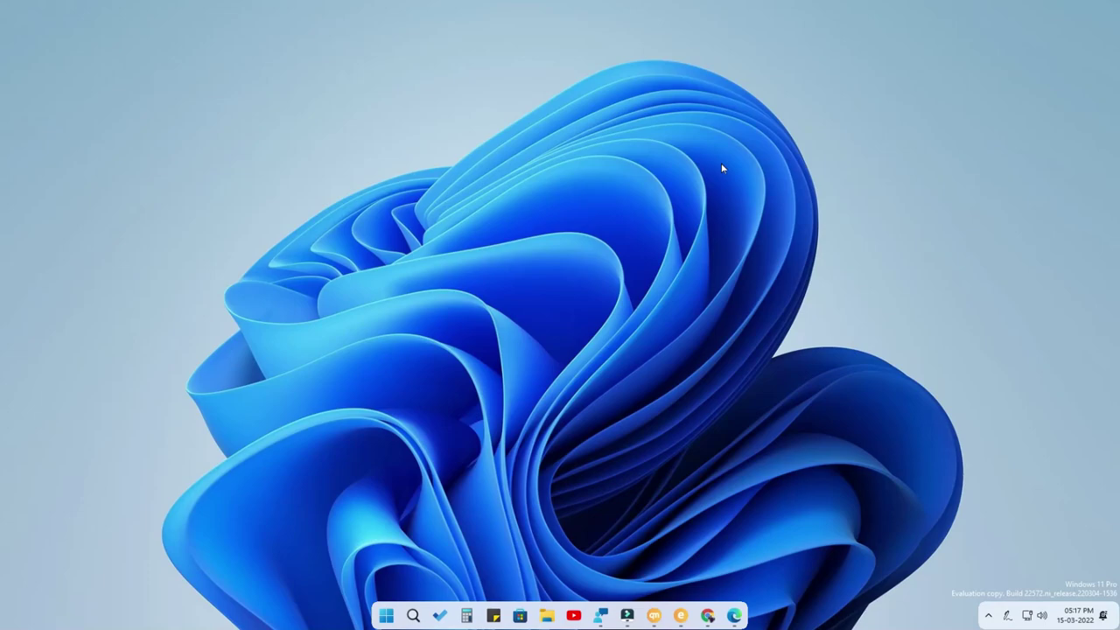
Refresh the desktop and open the Start menu with its pinned apps, including ARMOURY CRATE.
right_click(680, 208)
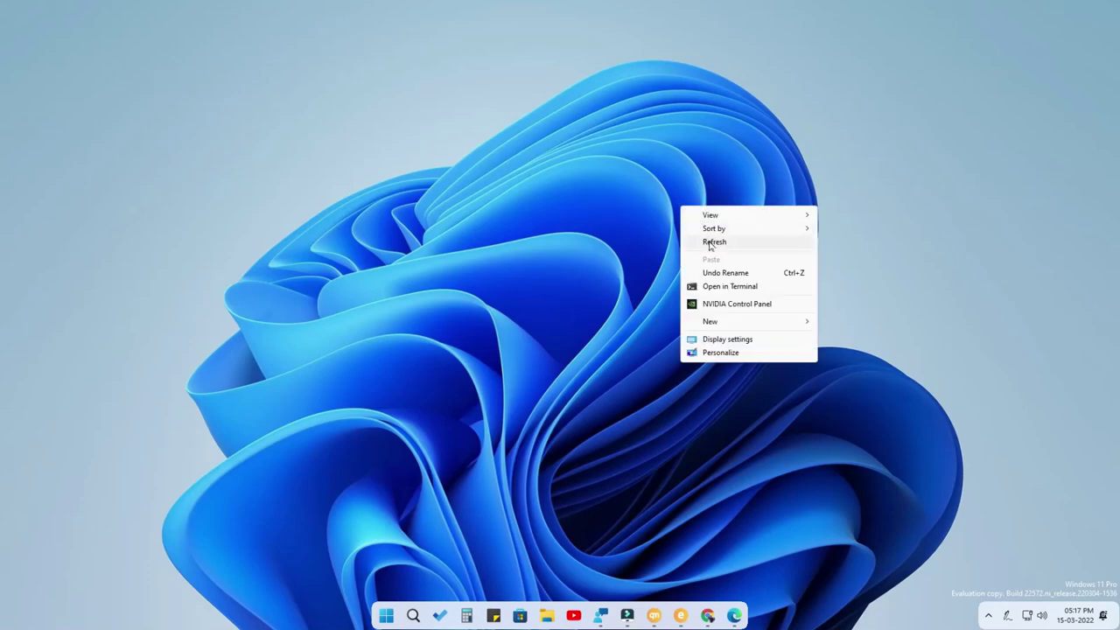
click(708, 241)
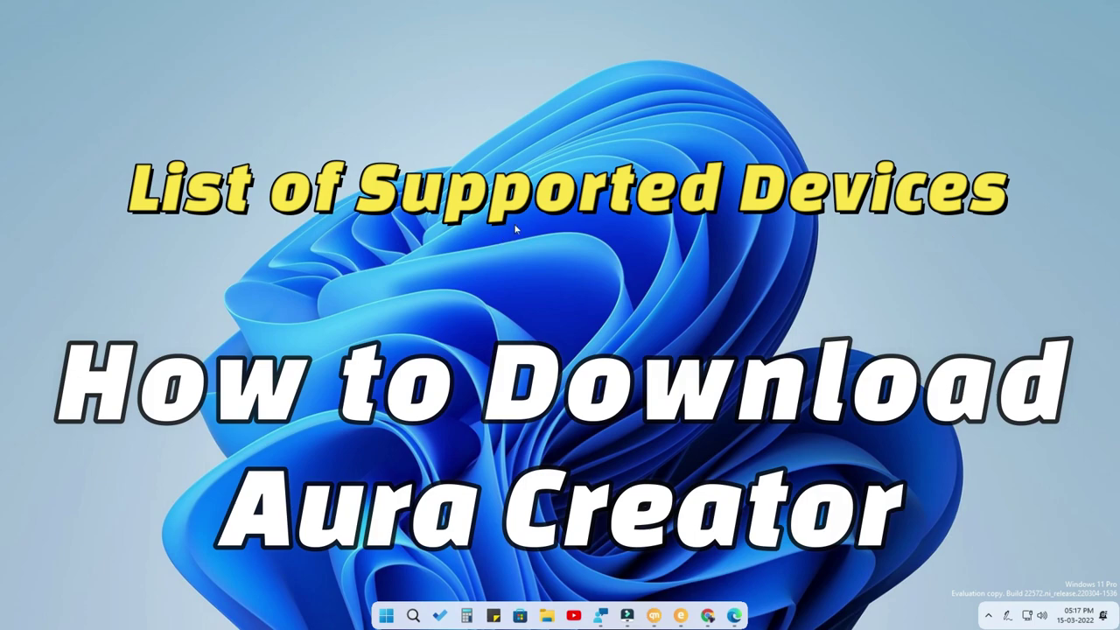
click(382, 615)
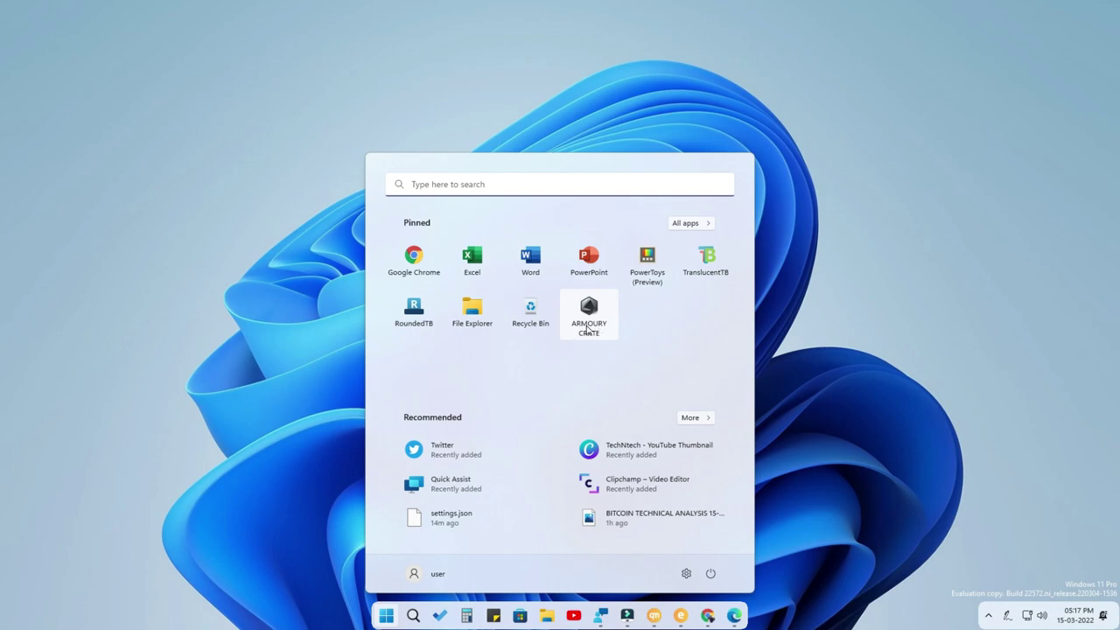
click(837, 256)
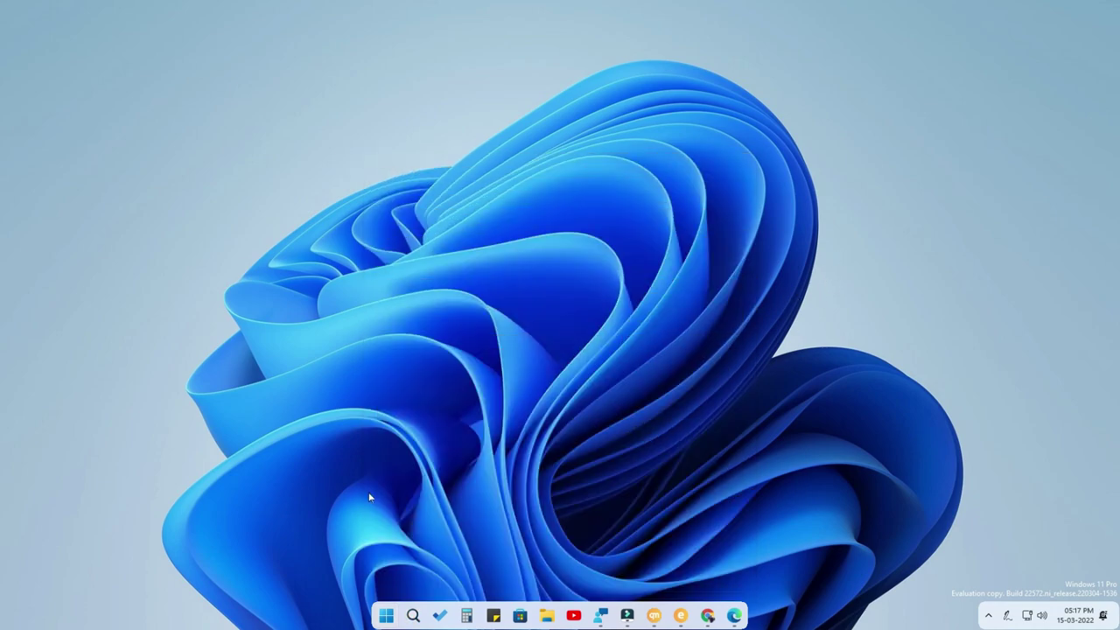
click(379, 612)
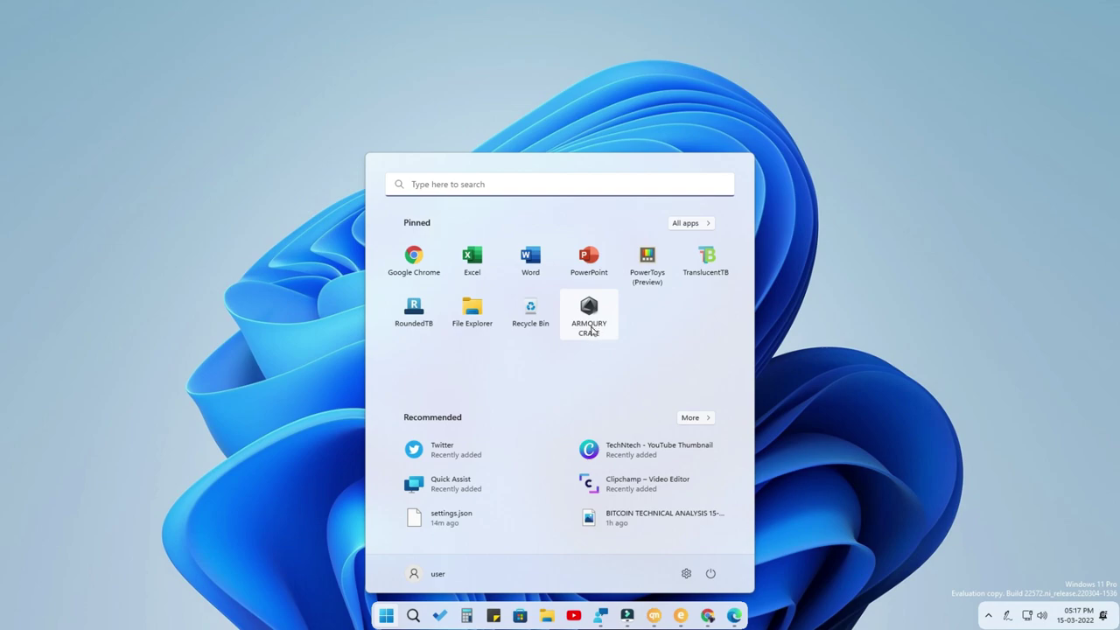
Launch Armoury Crate maximized and go via Dashboard to the Aura Sync devices page.
click(591, 329)
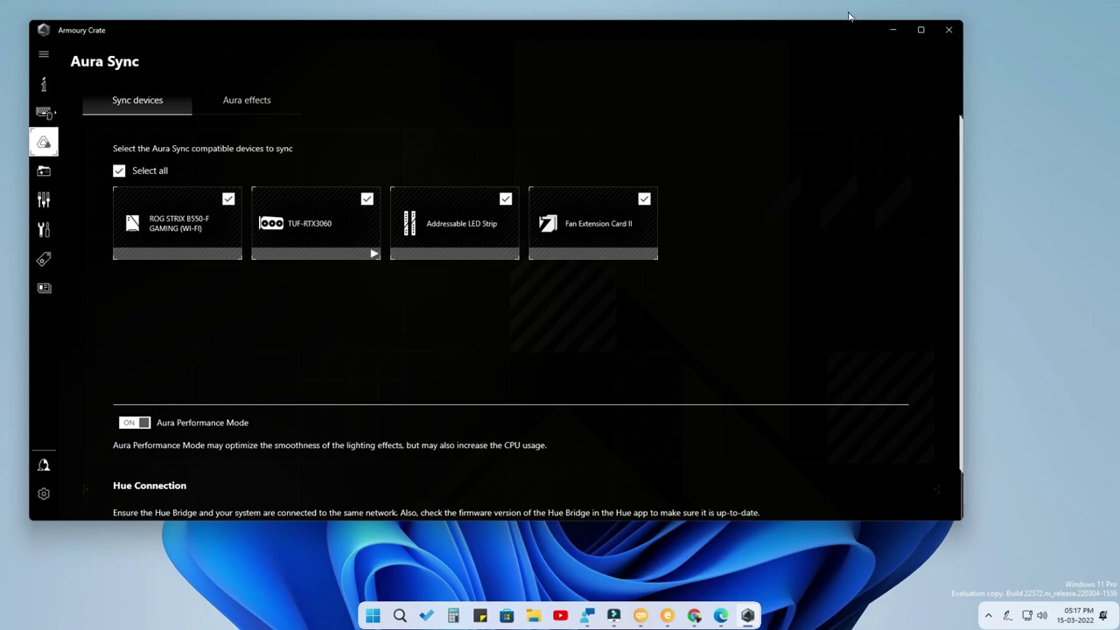
click(921, 30)
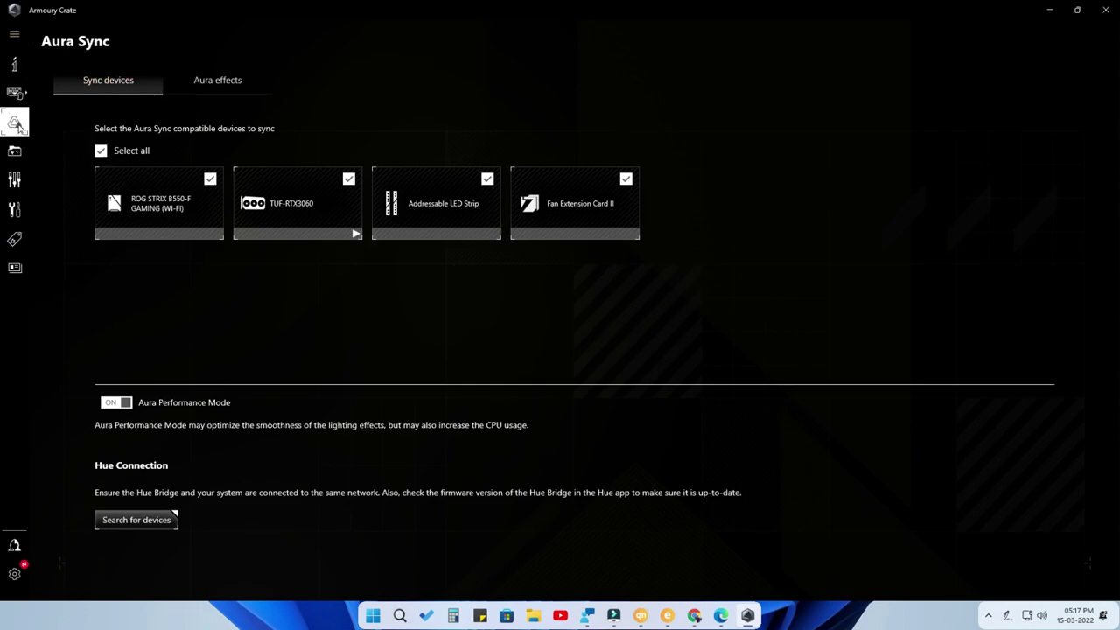
click(14, 33)
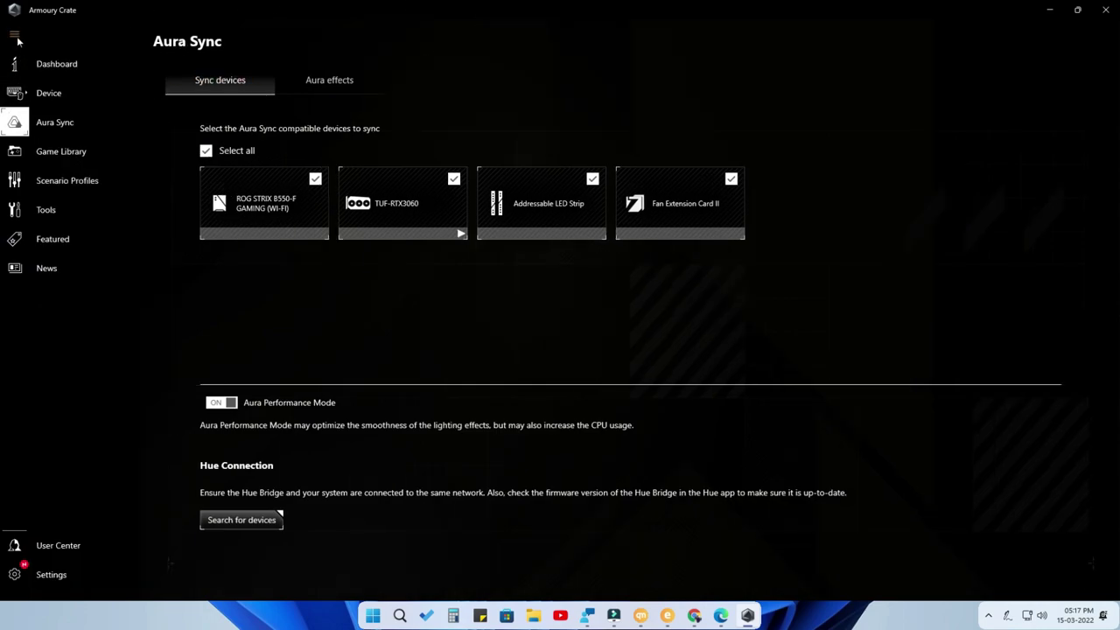
click(45, 59)
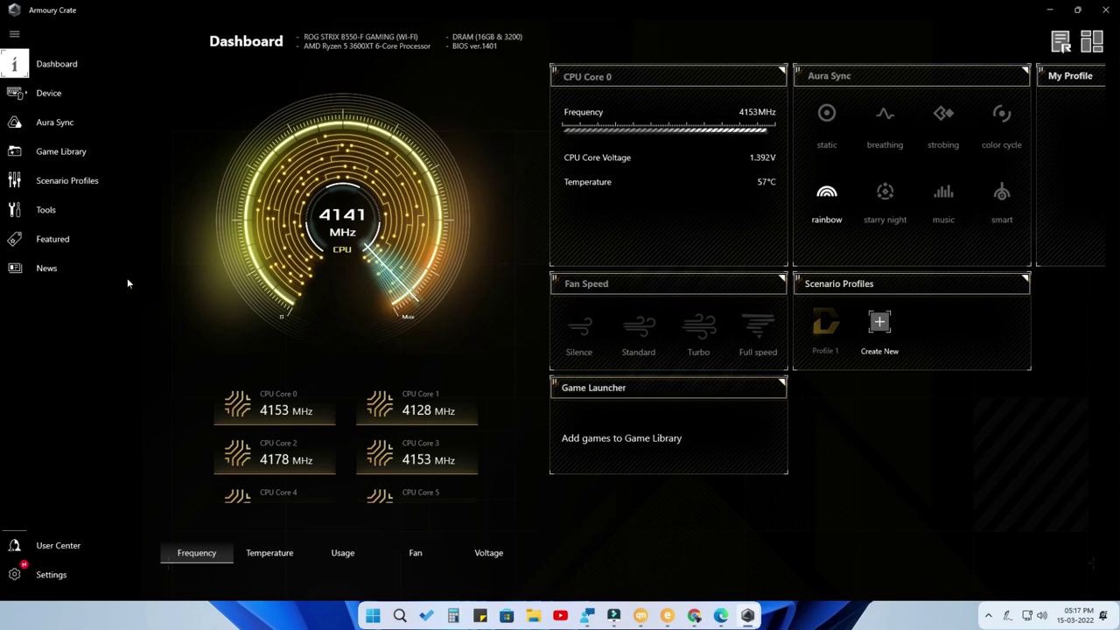
click(58, 125)
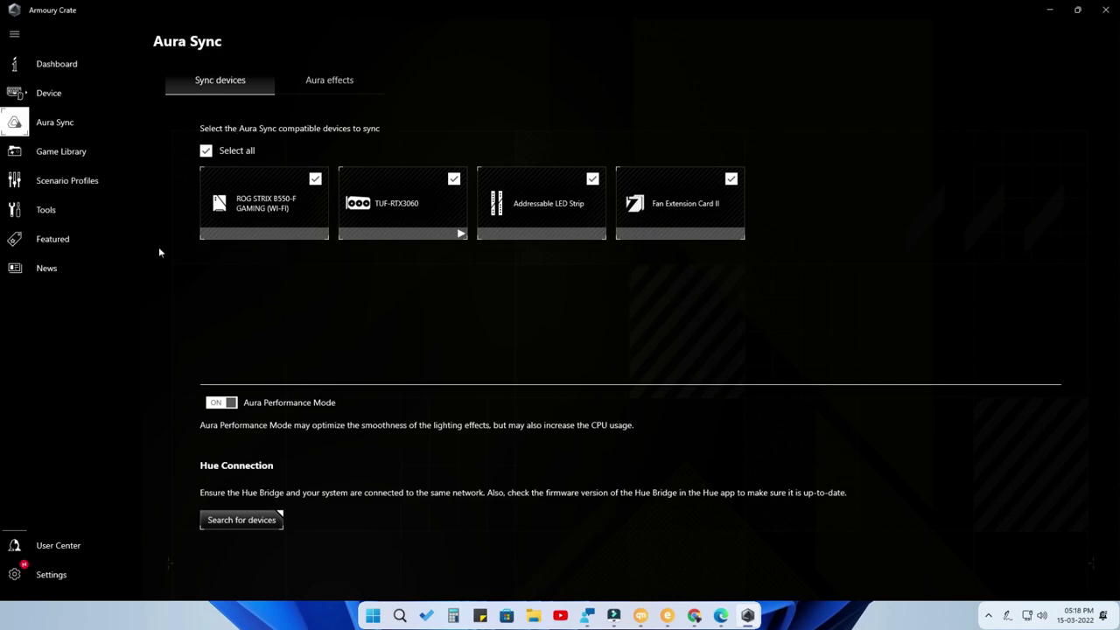
Switch to Aura effects and open the Aura Creator download page in Edge.
click(330, 80)
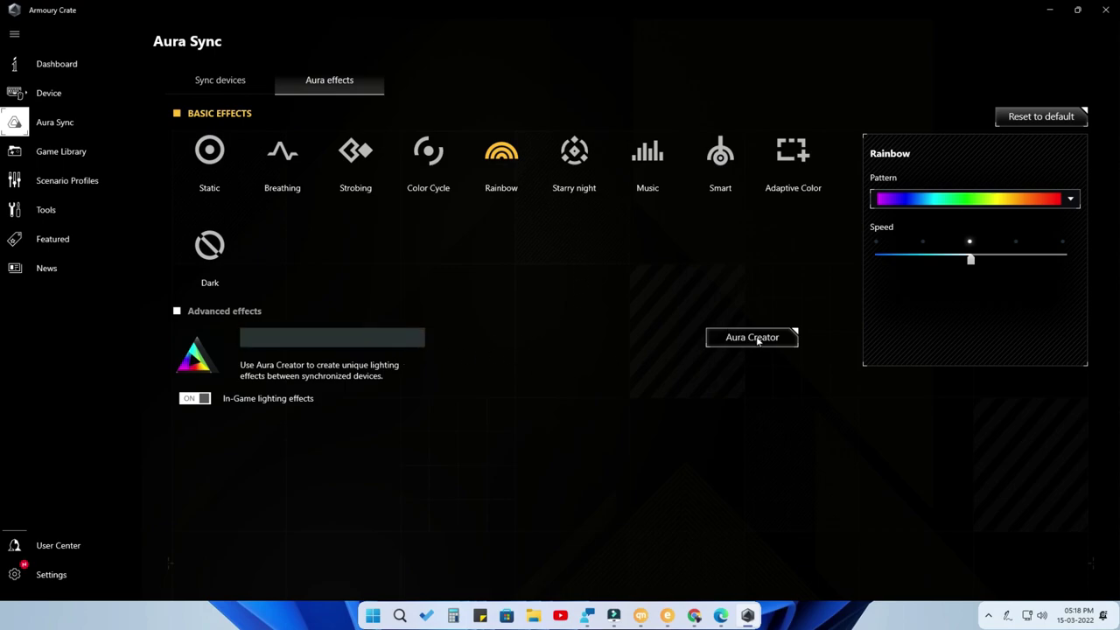
click(758, 337)
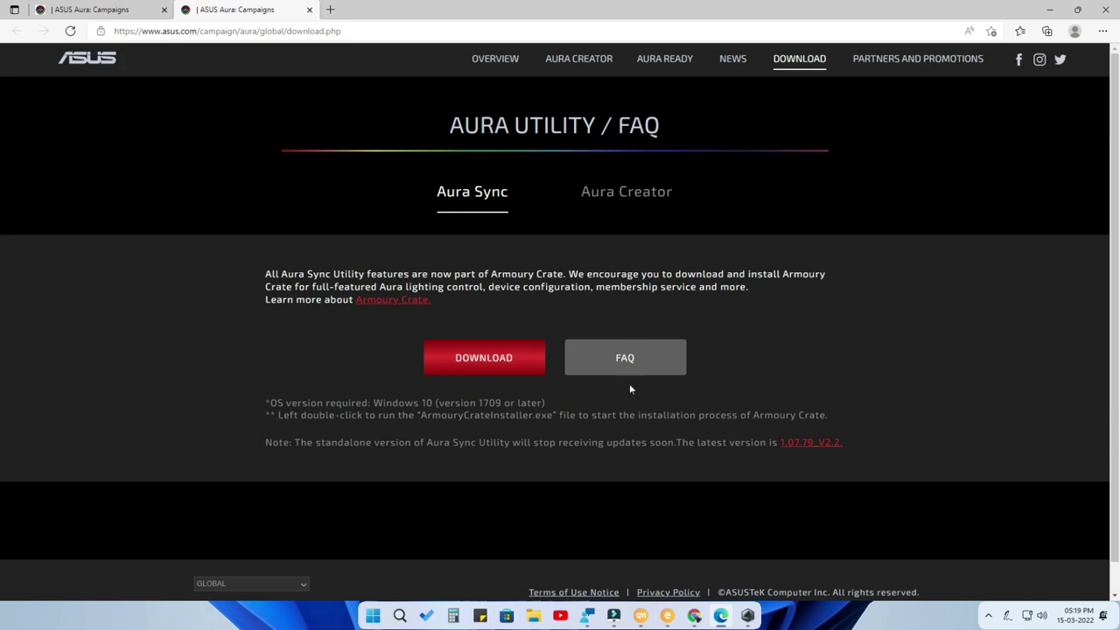
Return to Edge and show the Aura Creator section of the Aura Utility / FAQ page.
click(746, 617)
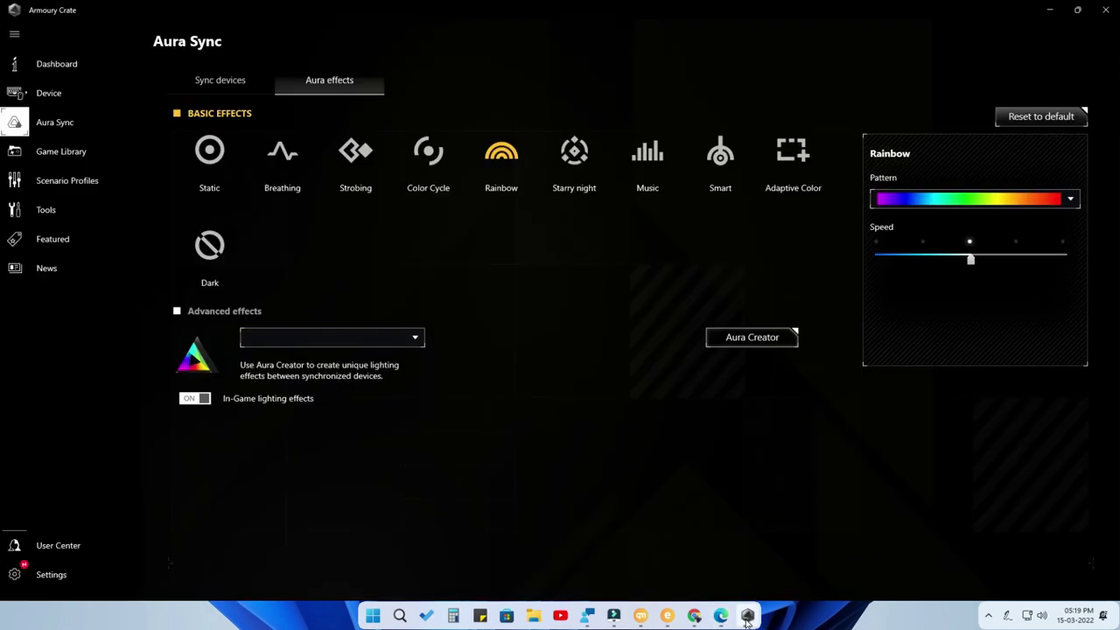
click(747, 617)
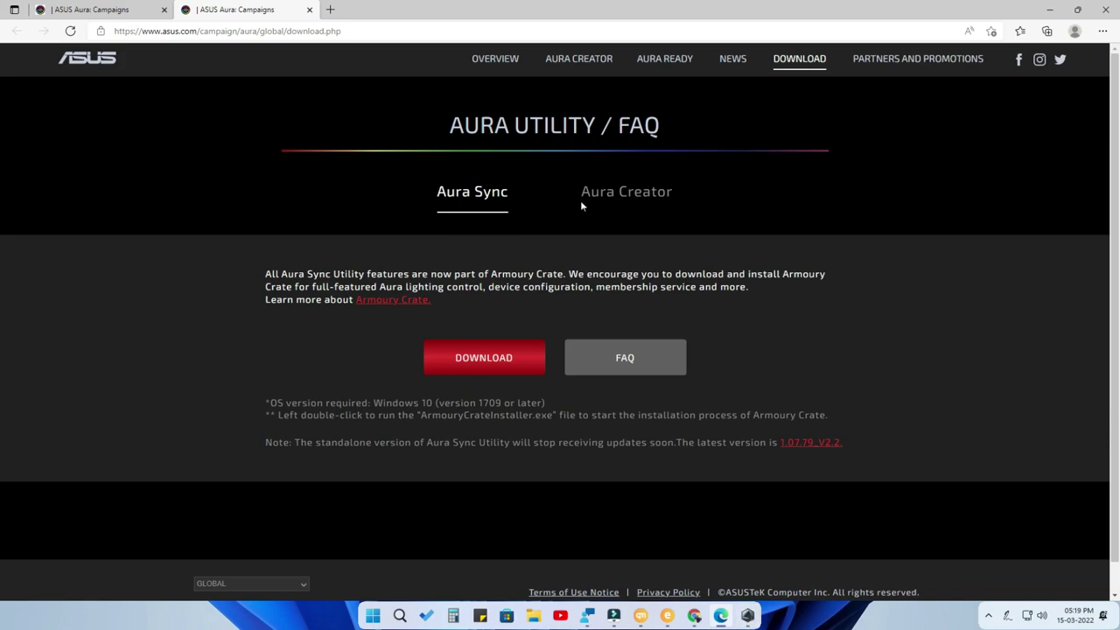
click(615, 202)
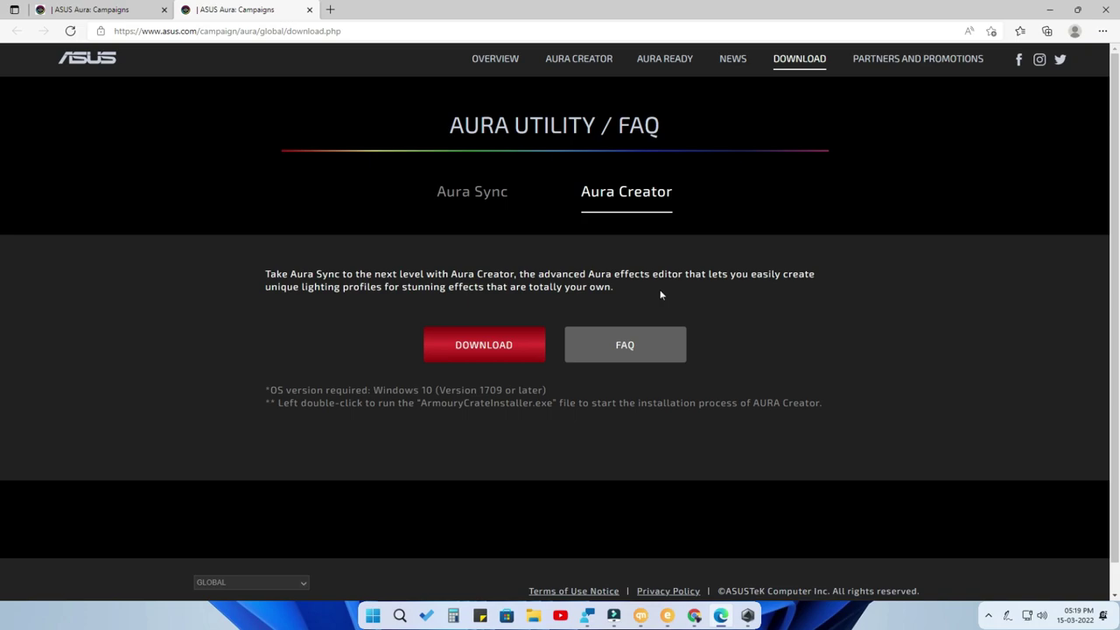
click(495, 58)
Open the AURA CREATOR page and scroll through its Aura Creator Devices compatibility lists.
click(565, 61)
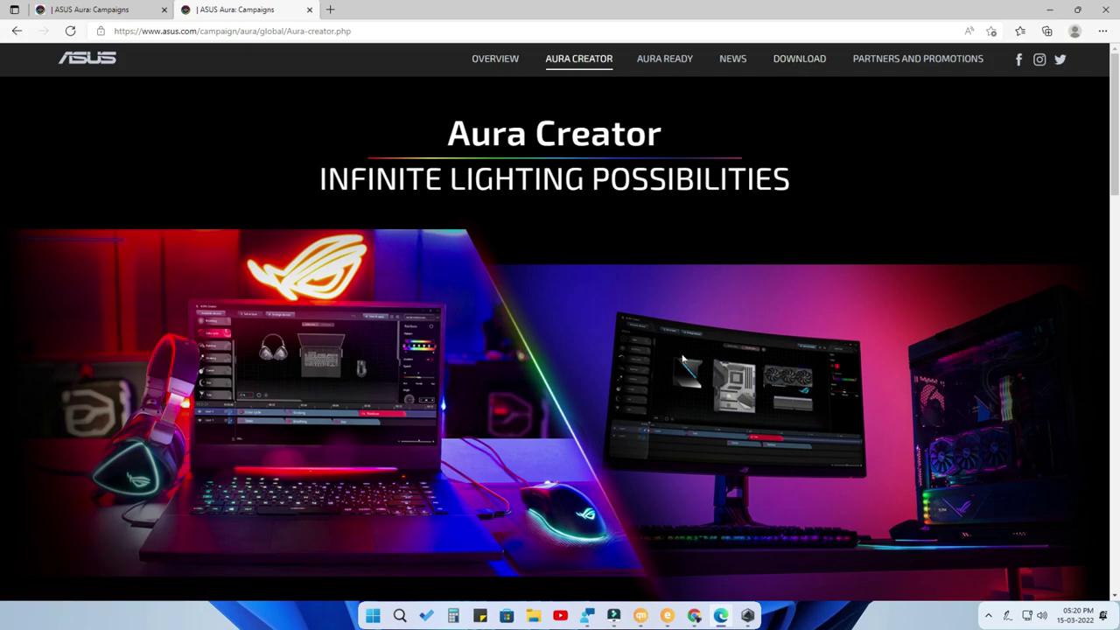
scroll(682, 354, down, 15)
scroll(682, 353, up, 7)
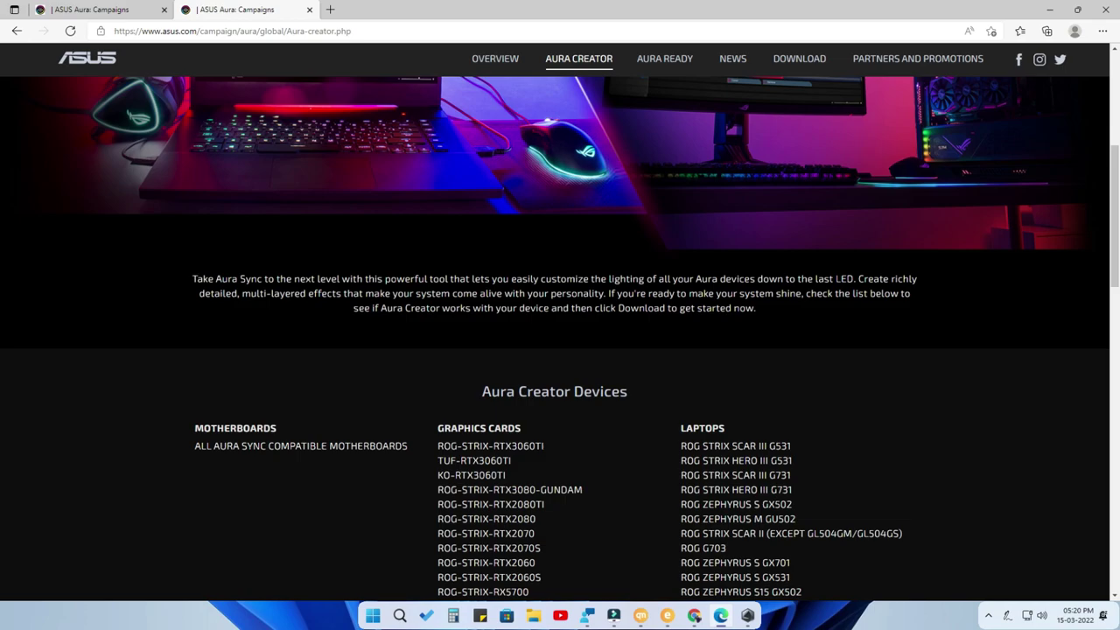
scroll(320, 425, down, 4)
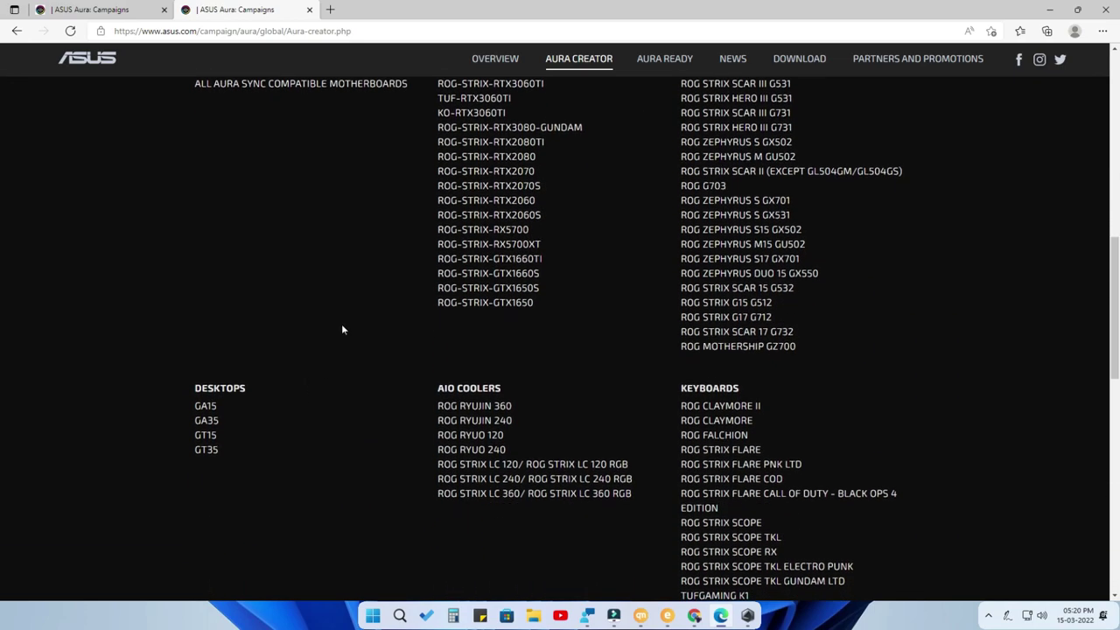
scroll(317, 230, up, 4)
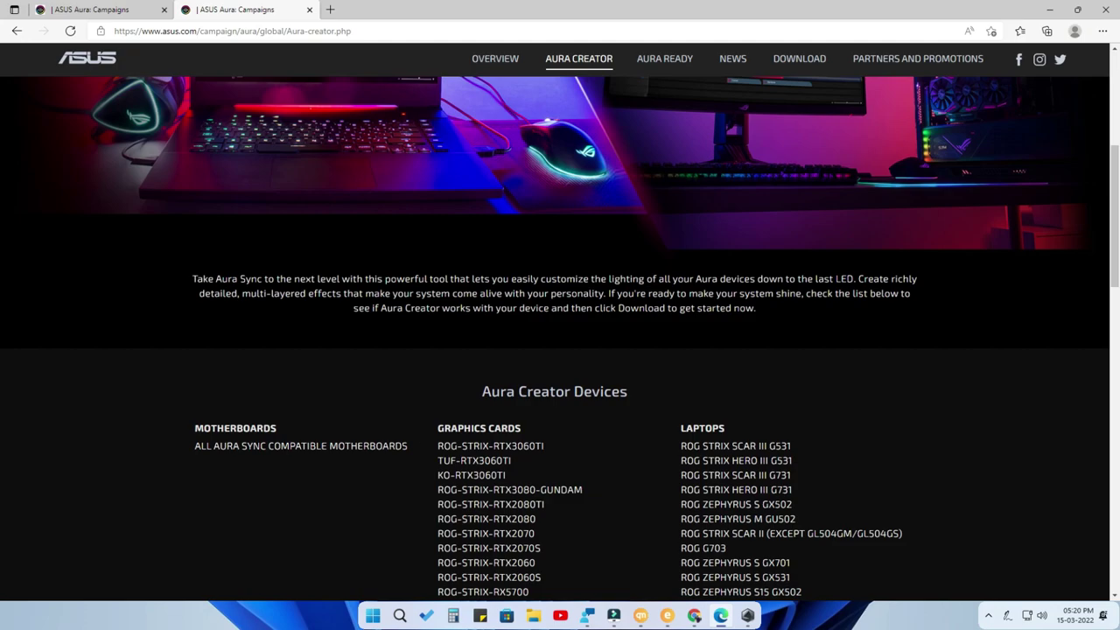
scroll(672, 451, down, 4)
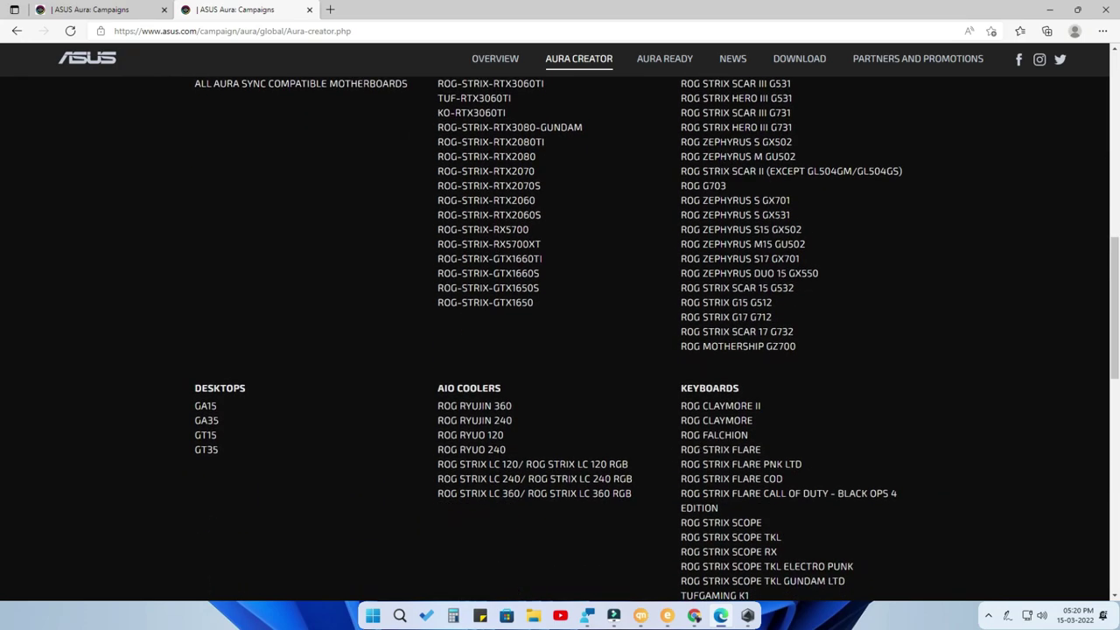
scroll(245, 398, down, 4)
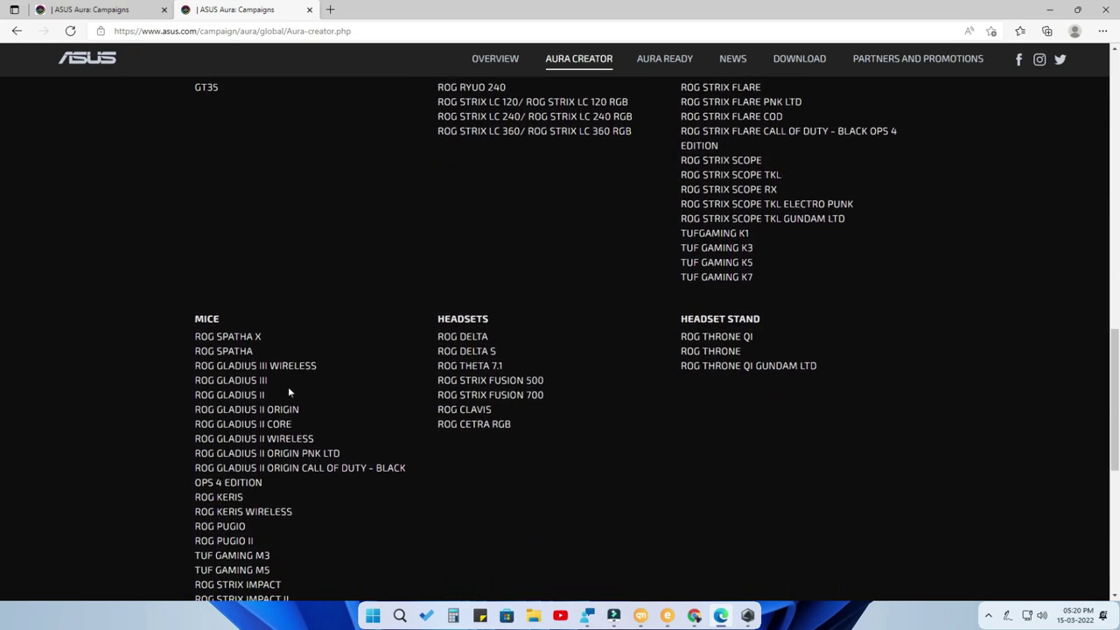
scroll(628, 388, down, 3)
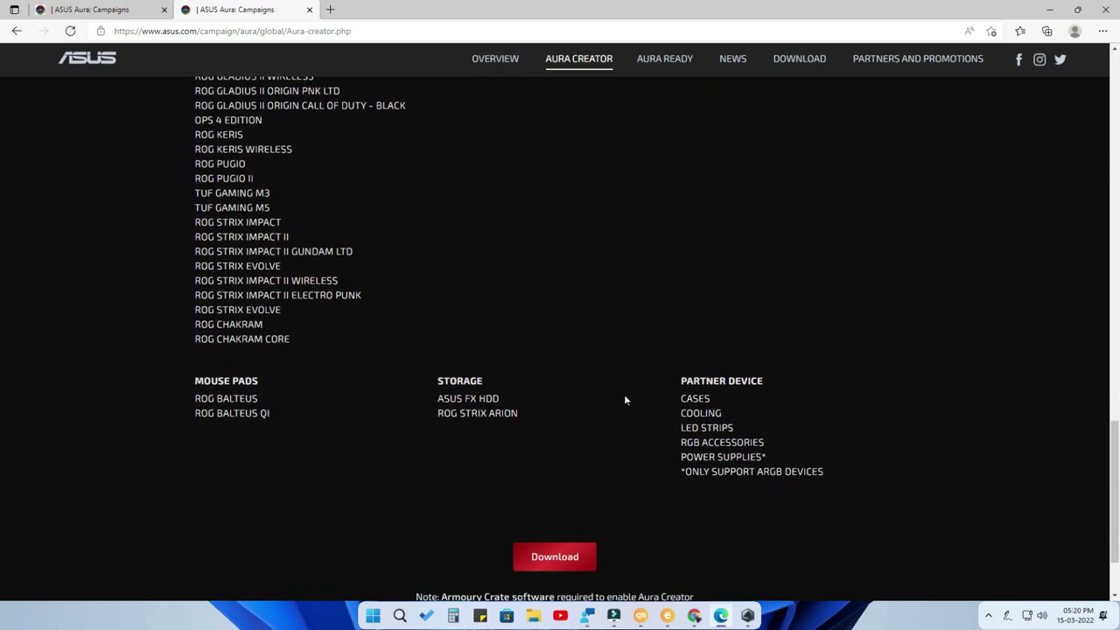
scroll(625, 395, up, 3)
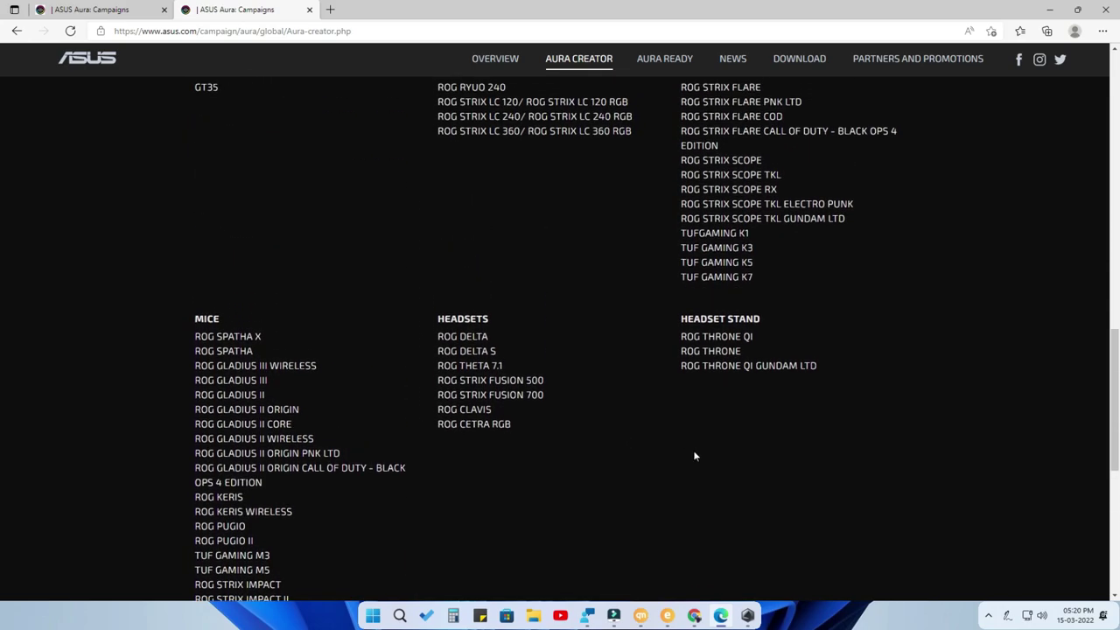
scroll(693, 455, up, 8)
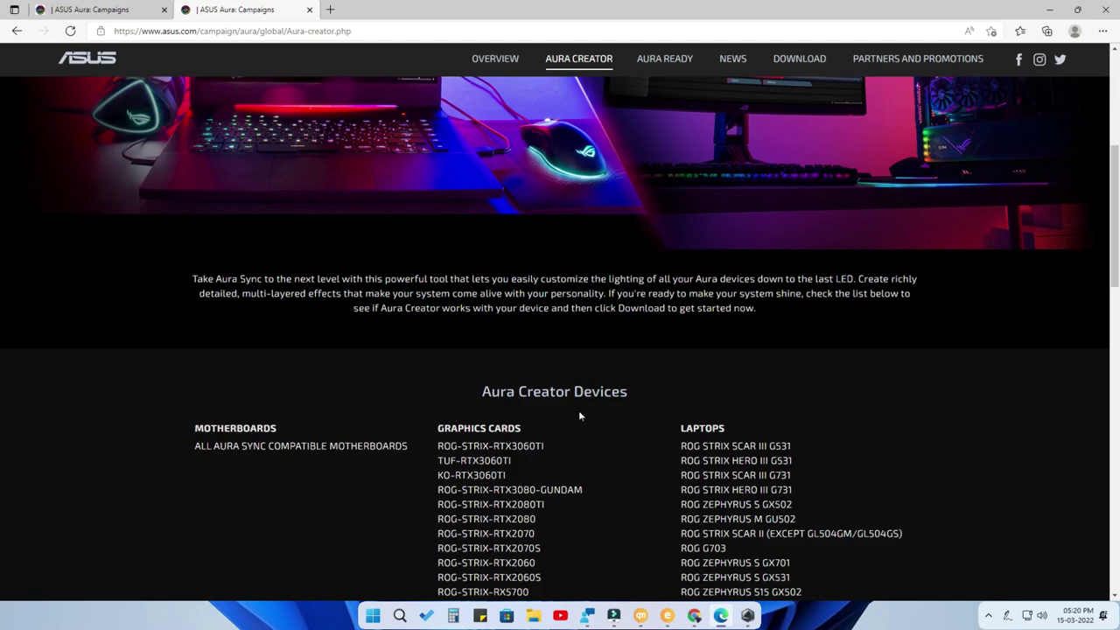
scroll(586, 350, down, 4)
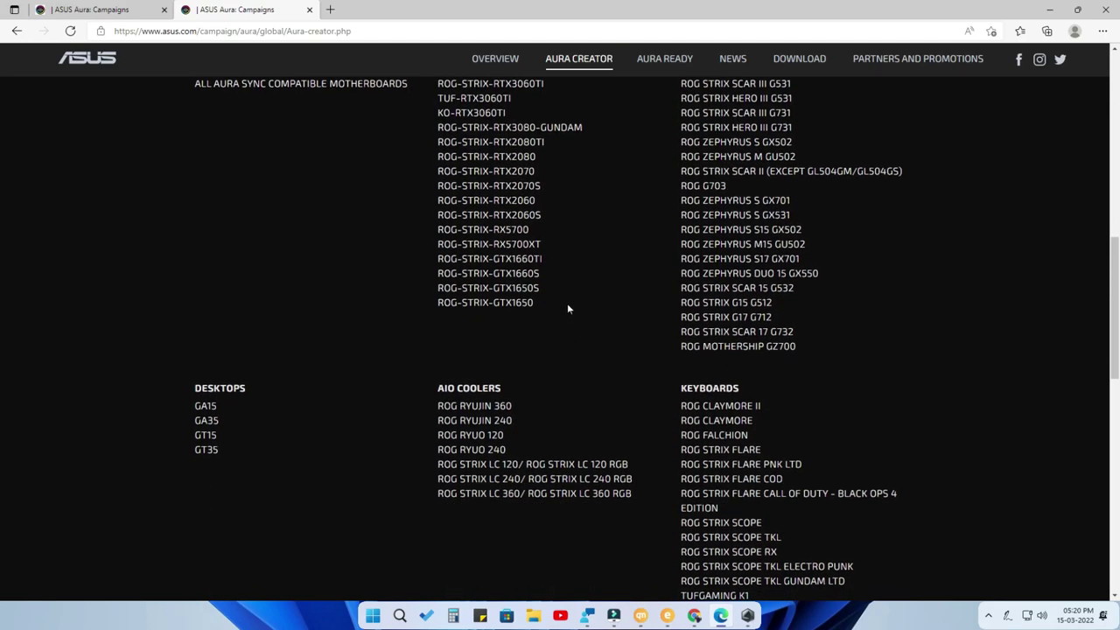
scroll(604, 385, up, 4)
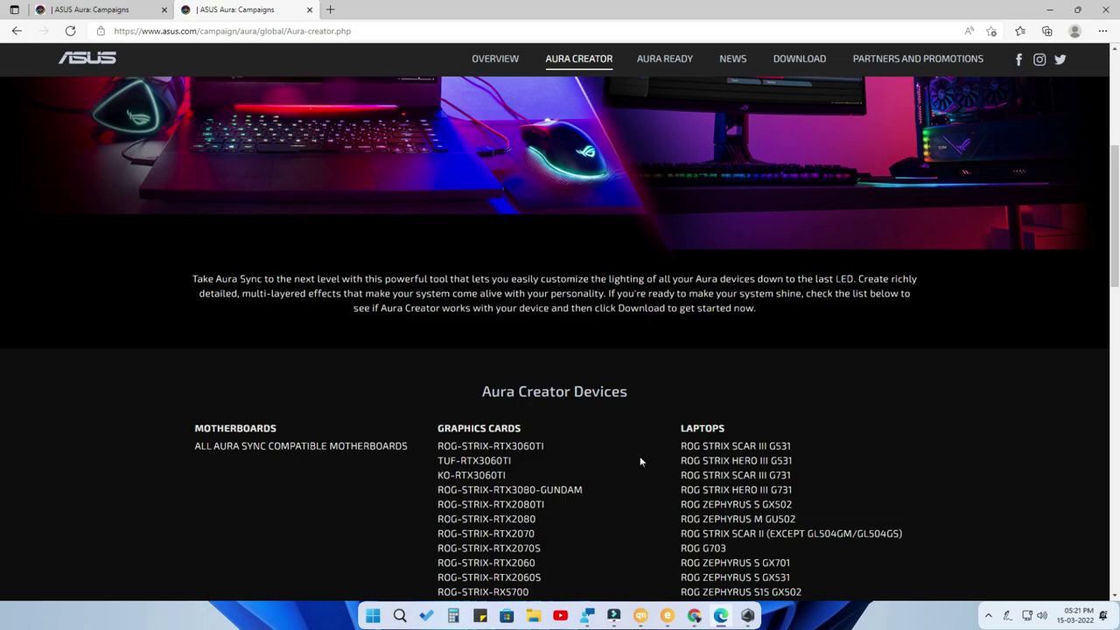
Download ArmouryCrateInstallTool (1).zip from the Aura Creator tab of the DOWNLOAD page.
scroll(638, 458, up, 4)
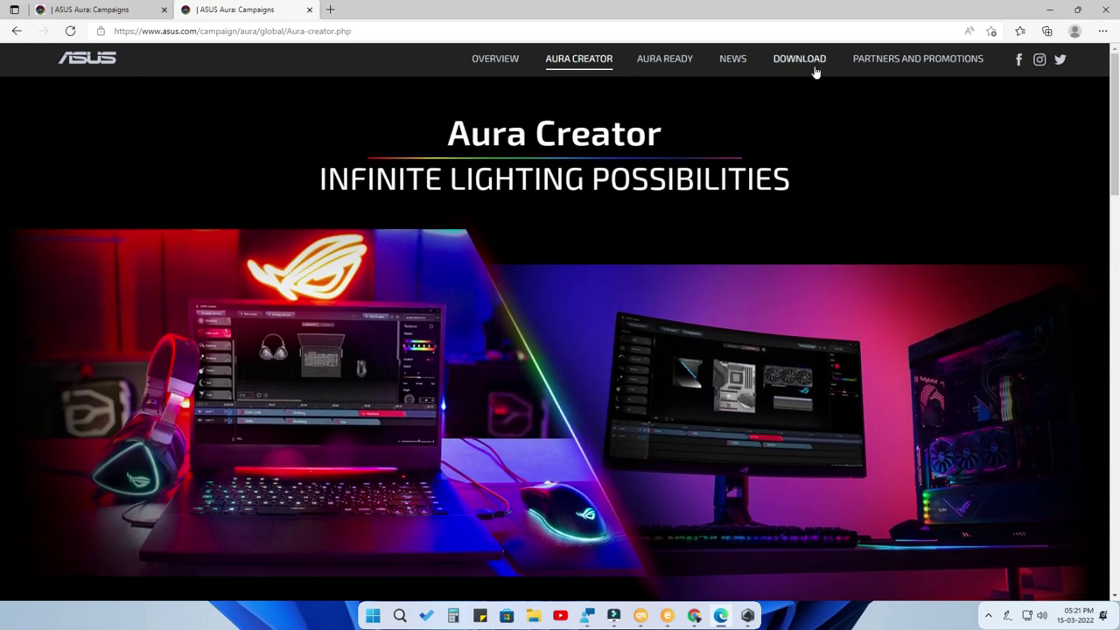
click(815, 70)
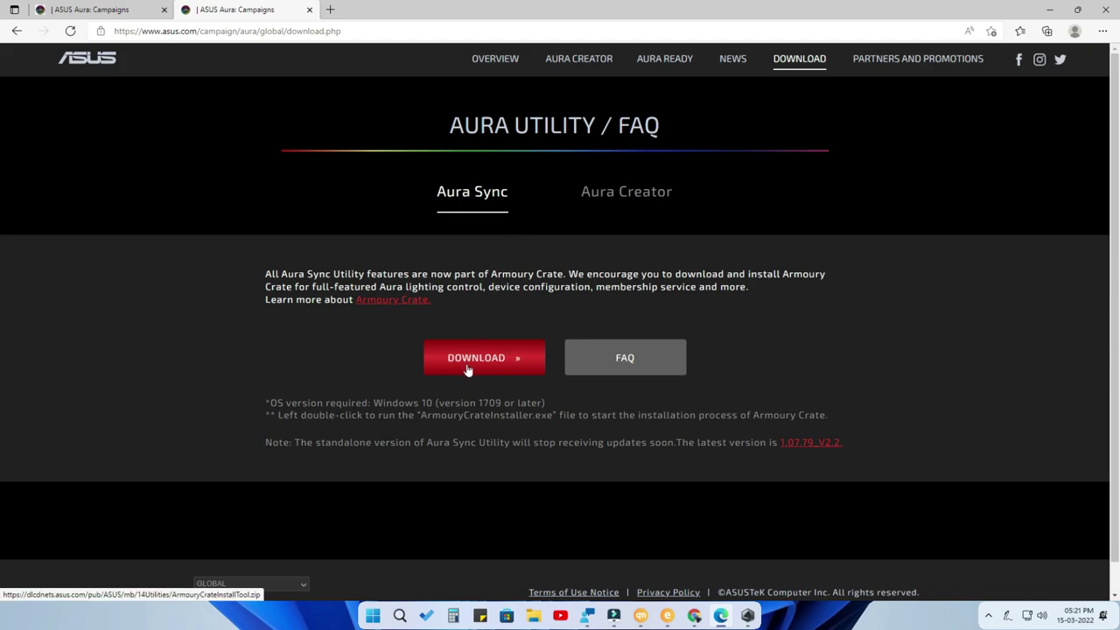
click(641, 197)
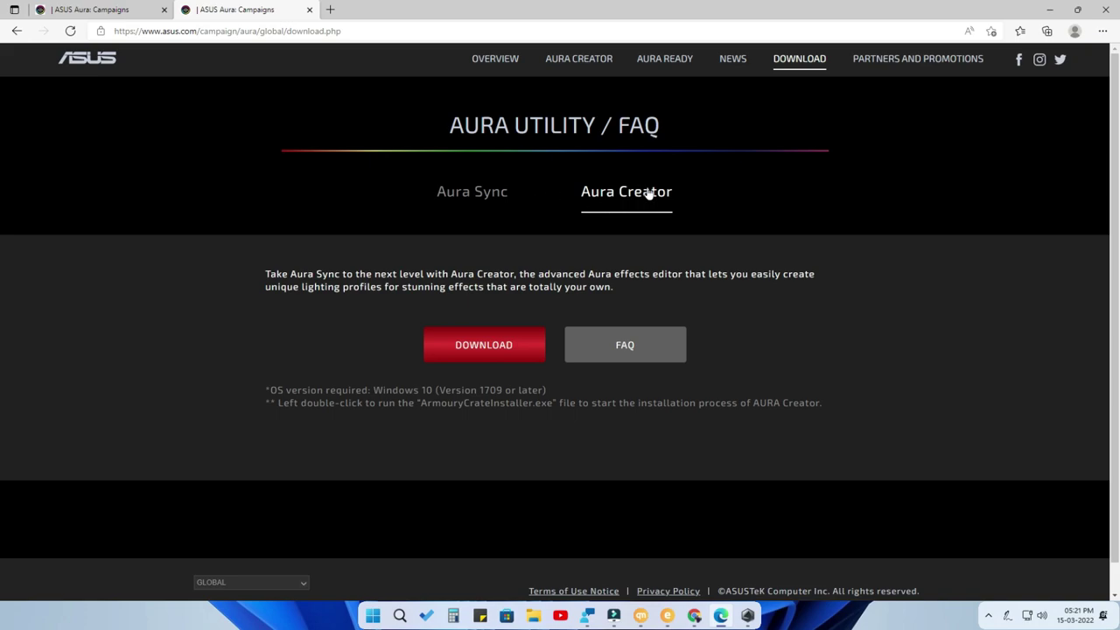
click(510, 345)
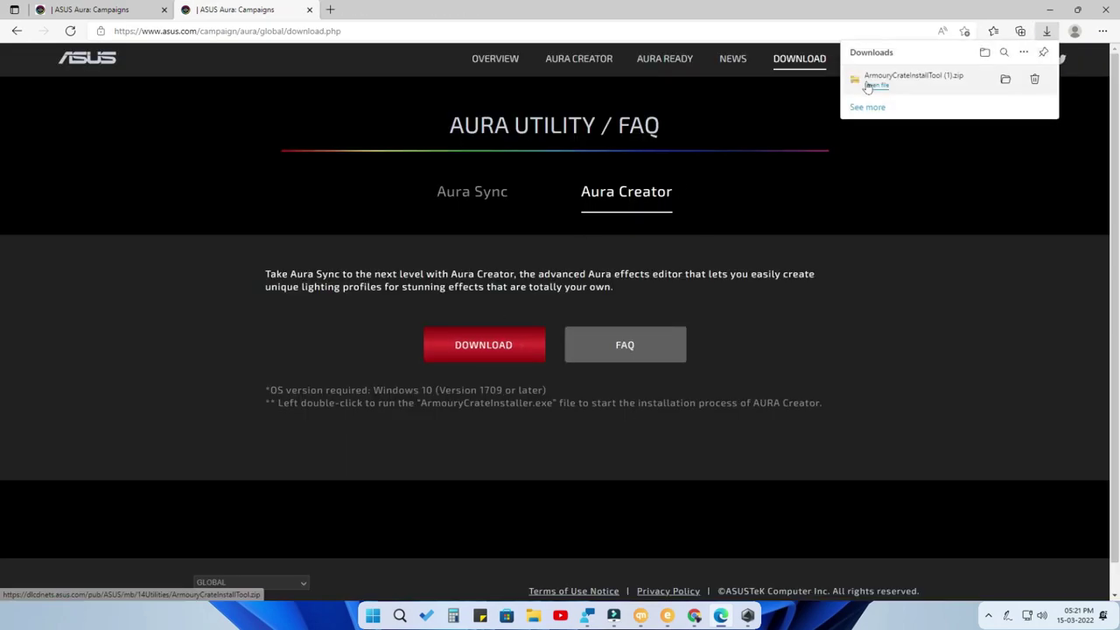
Run ArmouryCrateInstaller.exe from the downloaded zip and start an AURA Creator-only install.
click(882, 84)
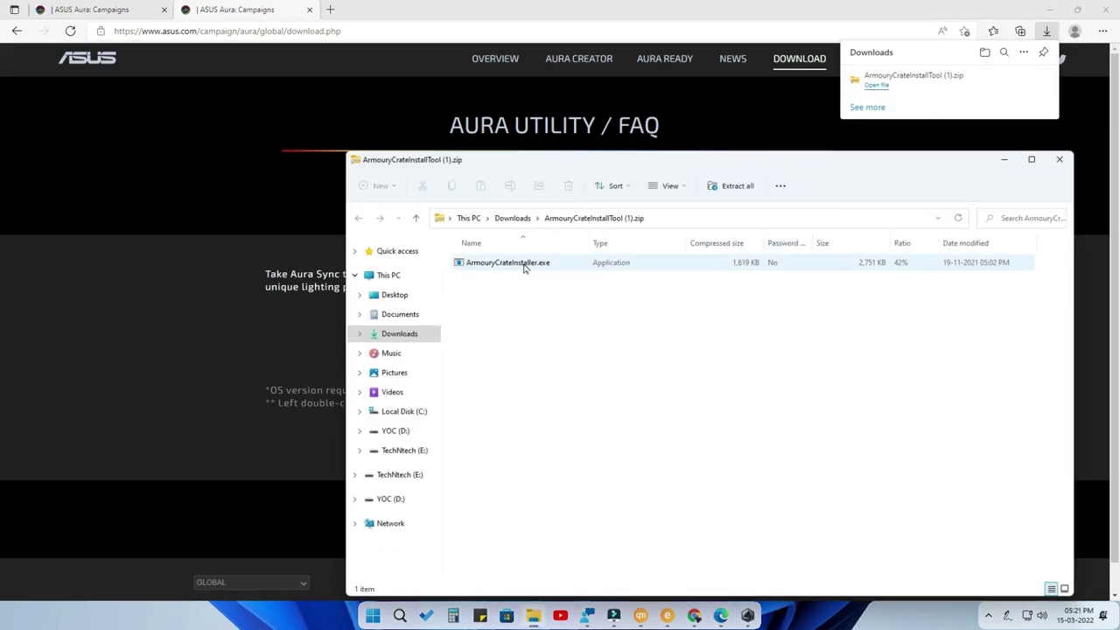
click(523, 266)
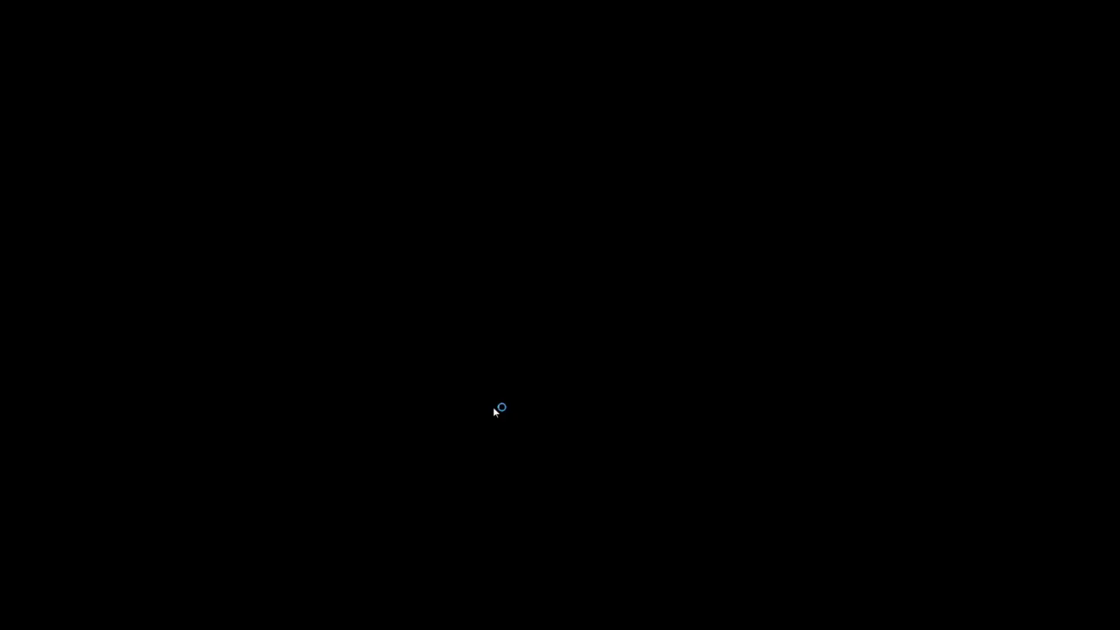
click(493, 407)
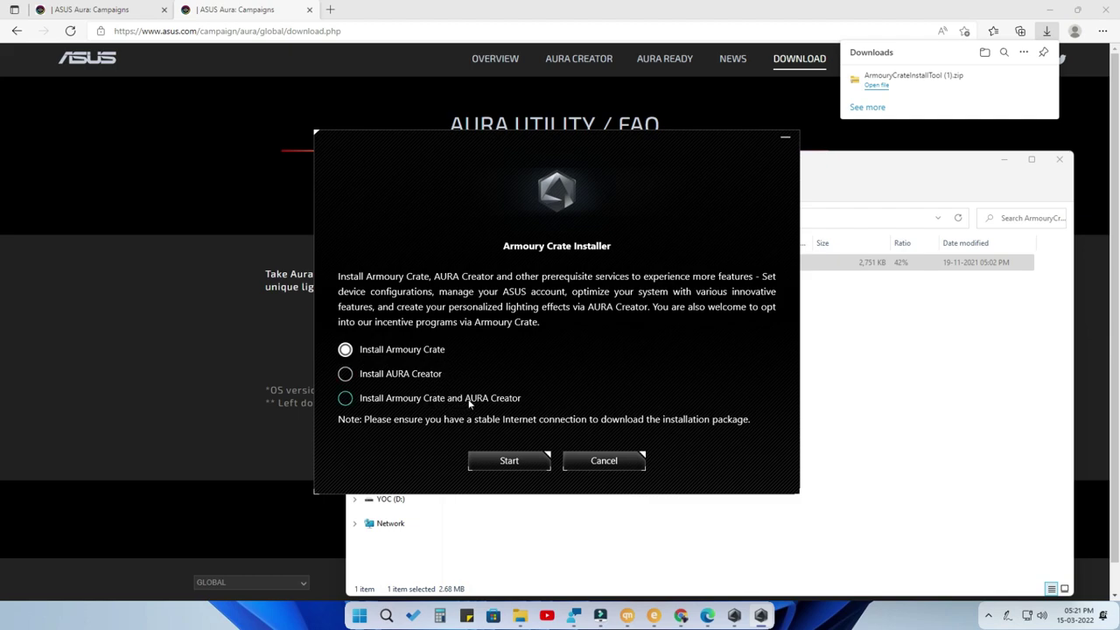
click(399, 378)
click(519, 460)
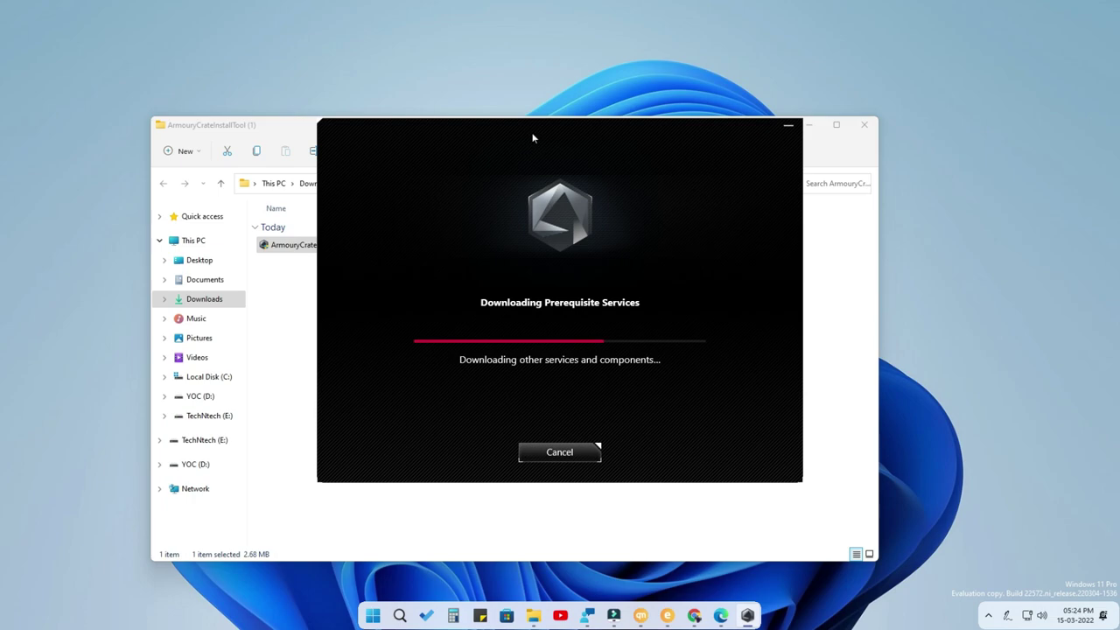
Reposition, minimize and restore the installer window while prerequisite services finish downloading.
drag(528, 132, 584, 151)
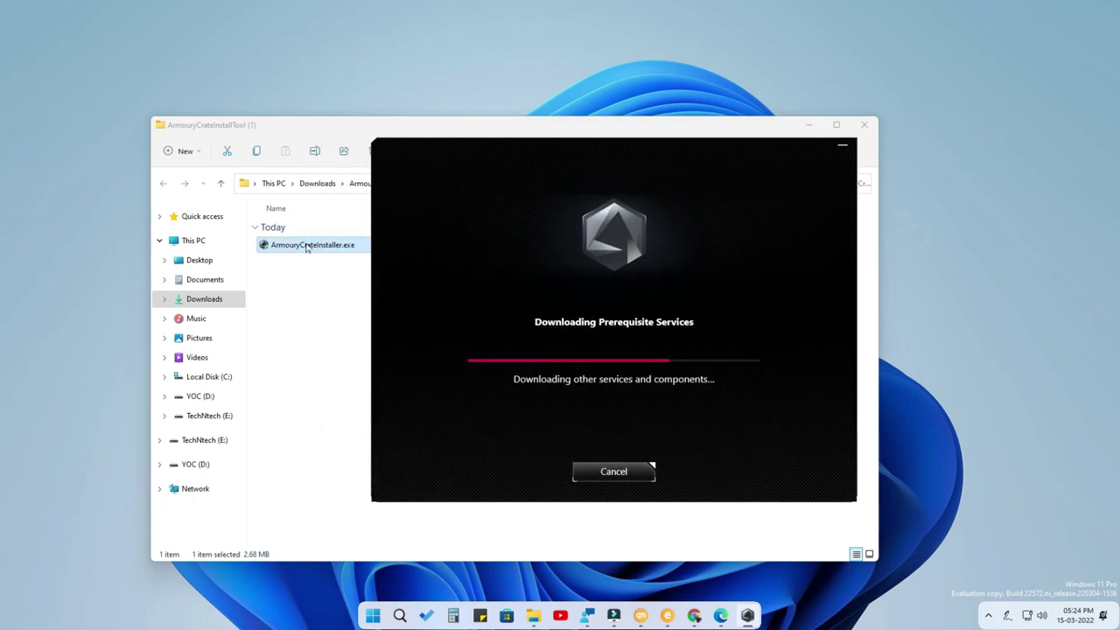
mouse_move(749, 617)
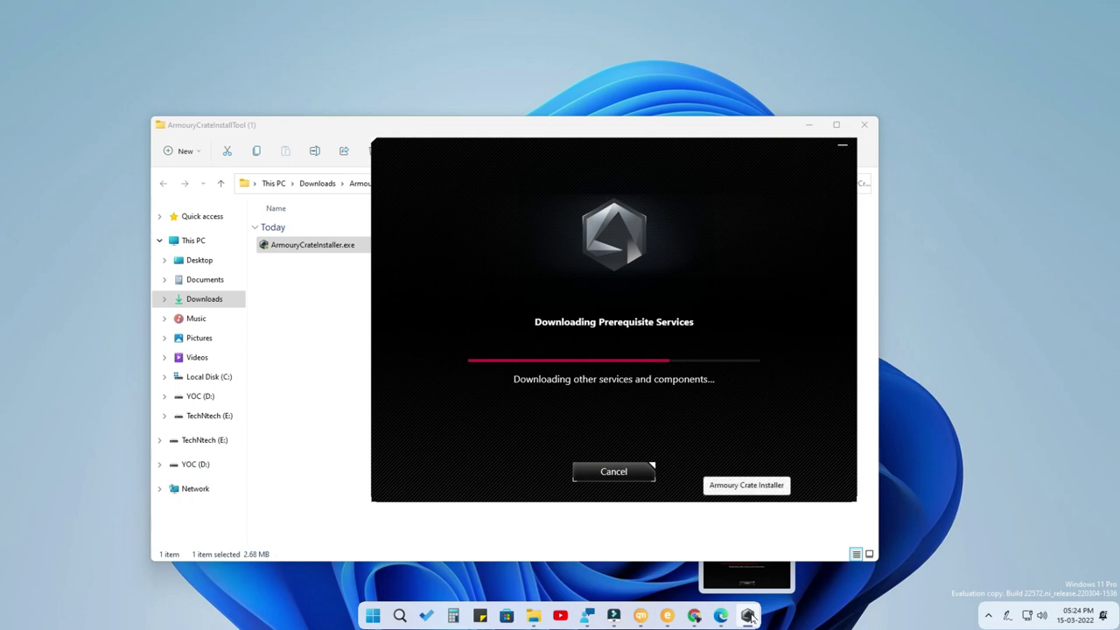
click(749, 616)
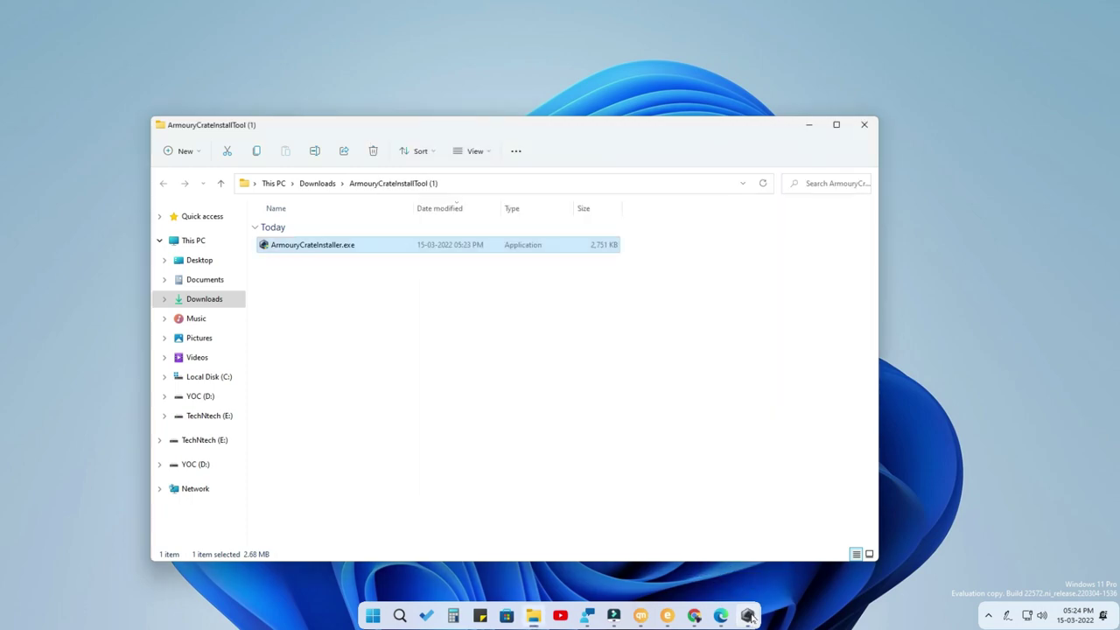
click(750, 616)
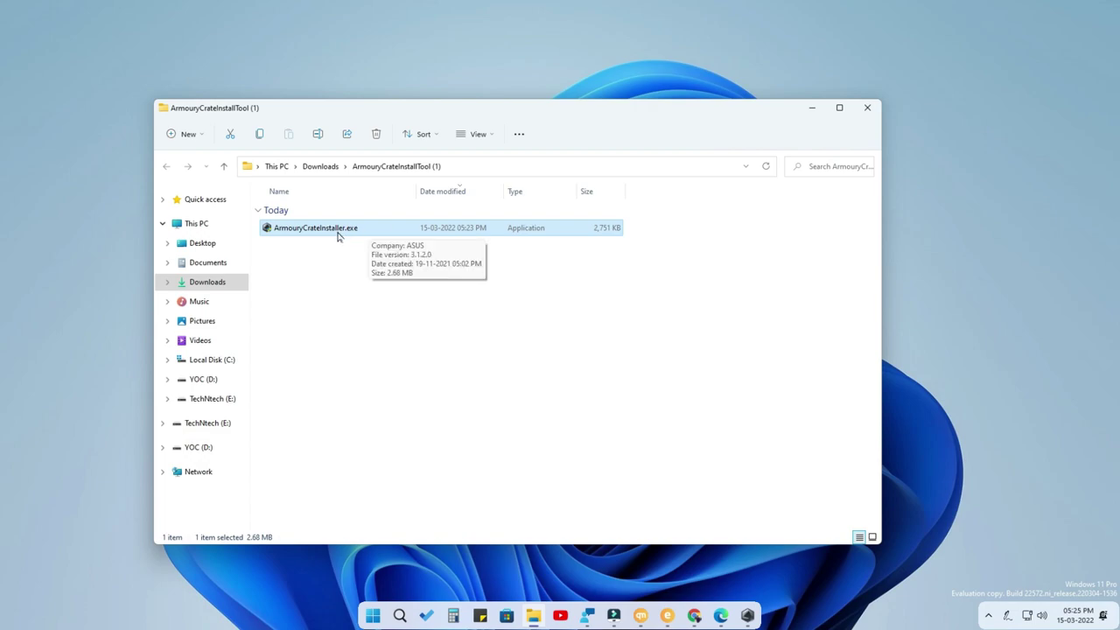
Rerun ArmouryCrateInstaller.exe, let installation complete, then launch AURA Creator.
double_click(338, 235)
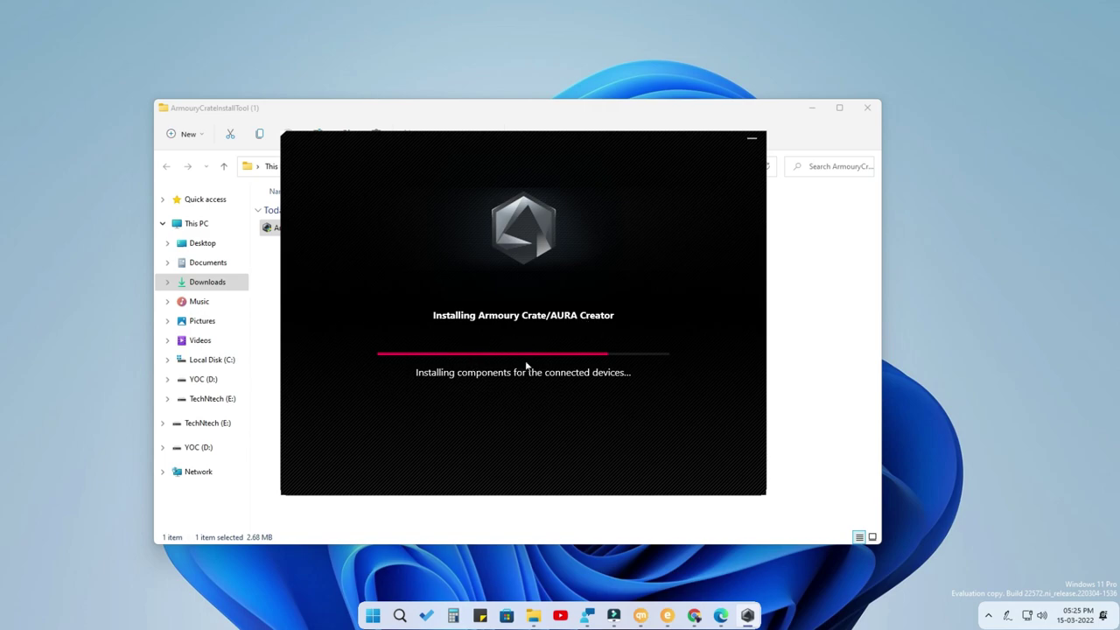
drag(583, 158, 622, 160)
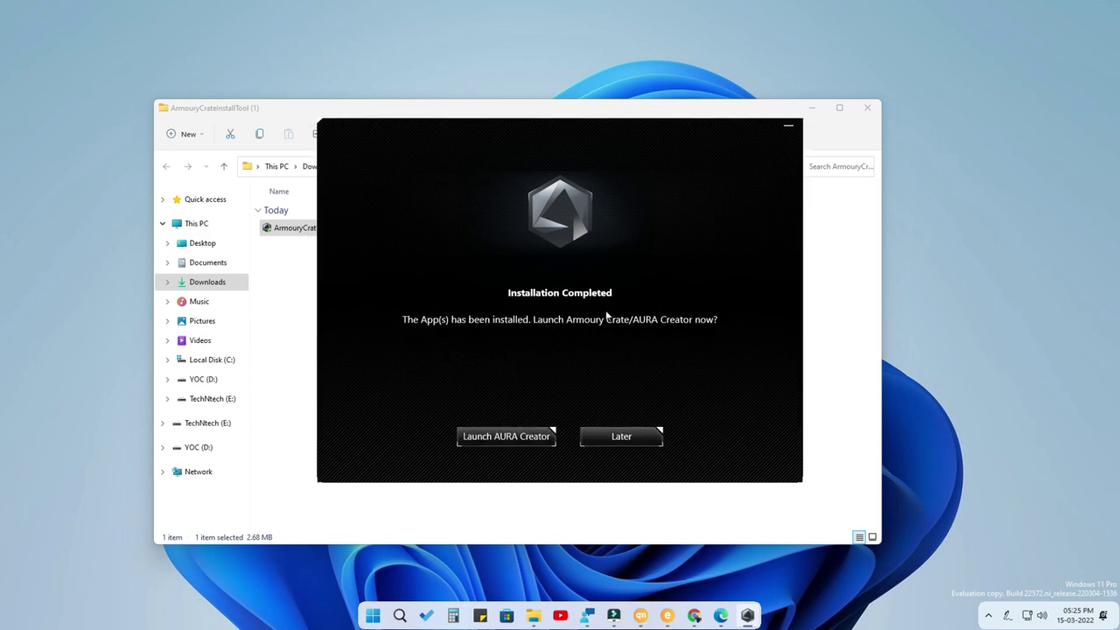
click(527, 439)
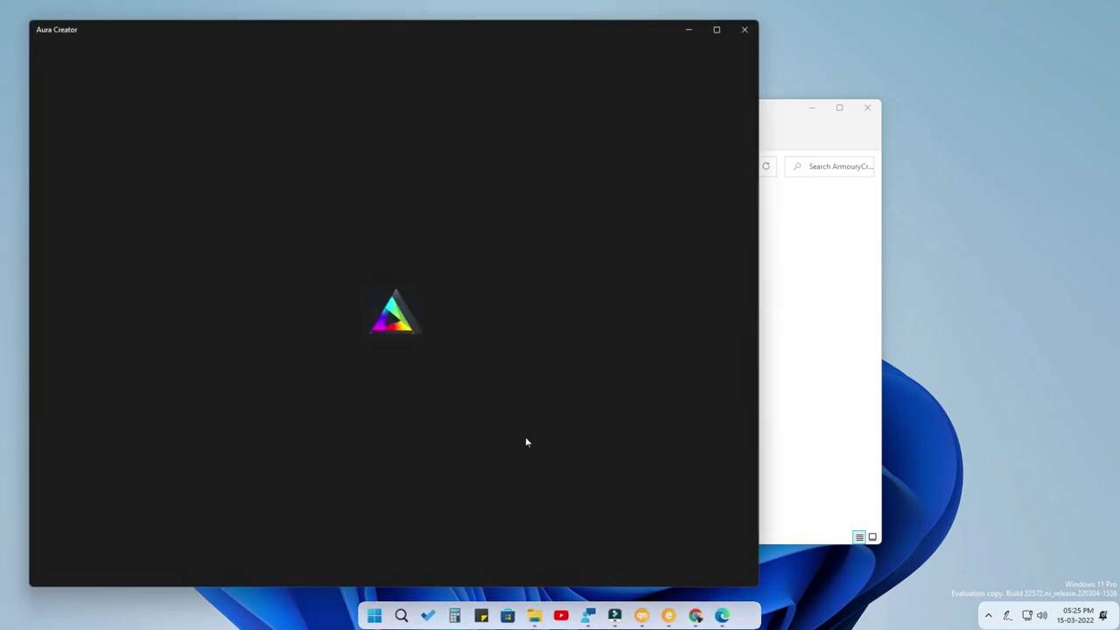
Maximize the Aura Creator window and scroll through the licence agreement.
click(716, 30)
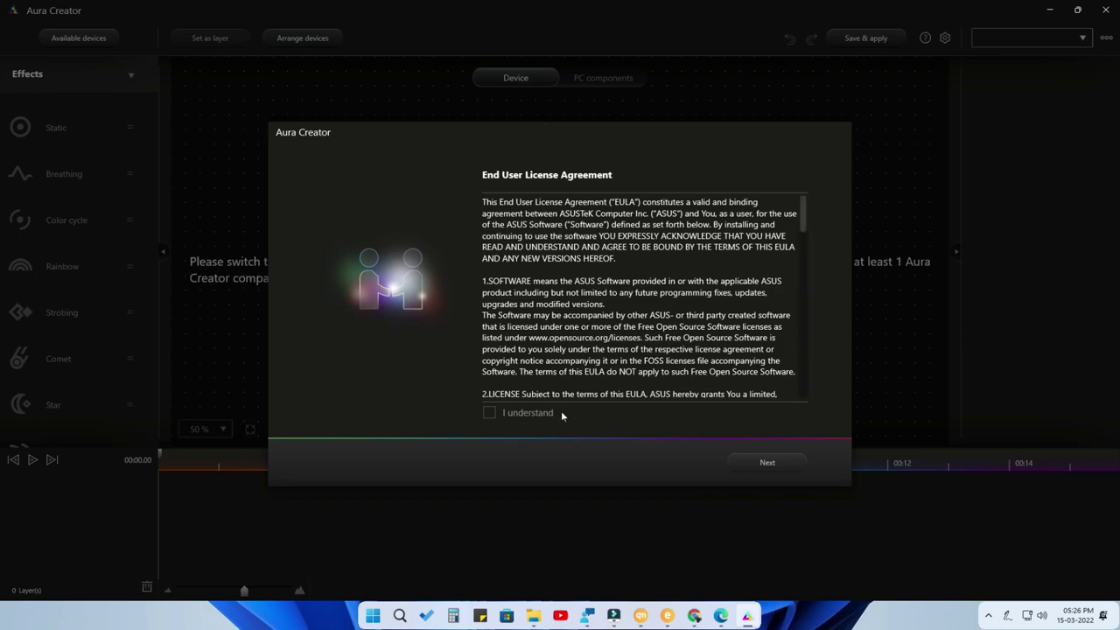
scroll(644, 297, down, 15)
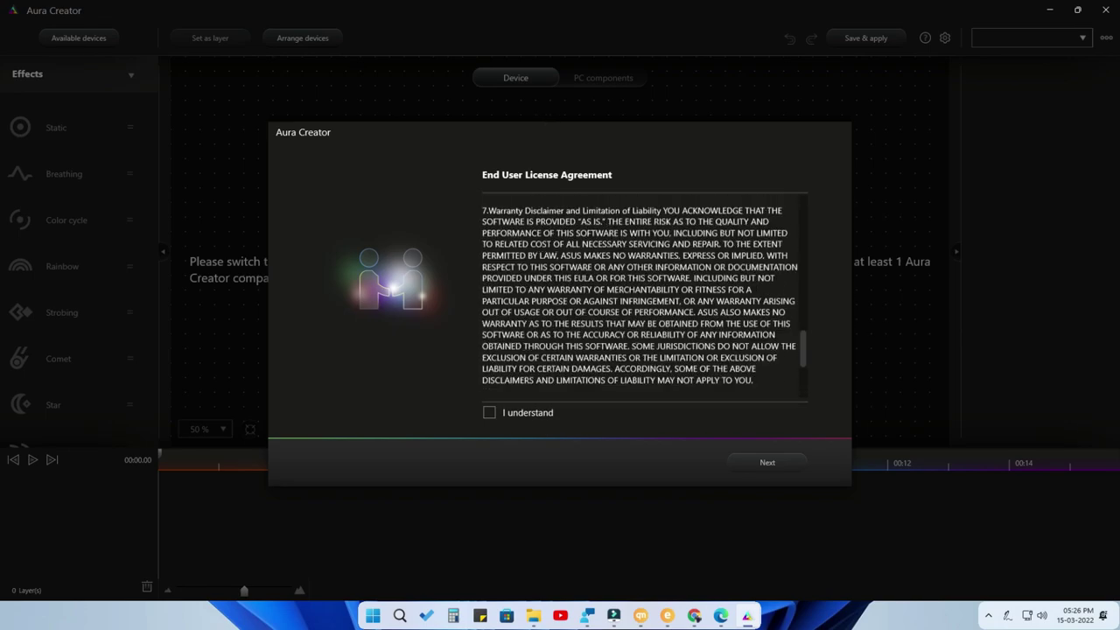
scroll(644, 297, up, 15)
scroll(643, 298, down, 15)
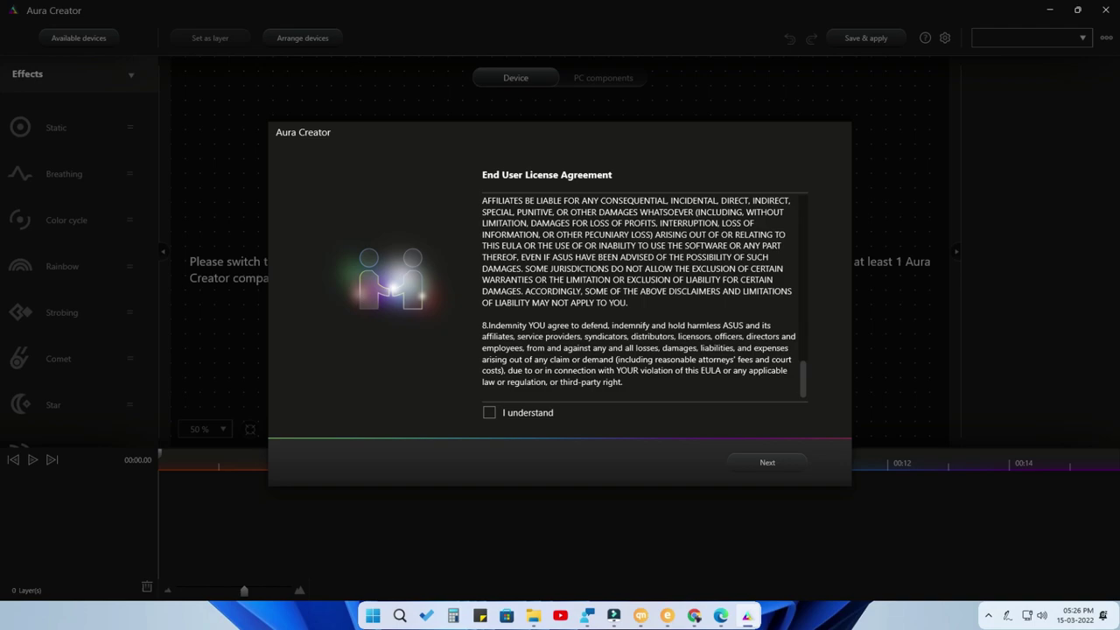
scroll(643, 297, up, 3)
scroll(644, 297, down, 3)
Accept the licence agreement and acknowledge the ASUS data-collection notice.
click(489, 412)
click(767, 463)
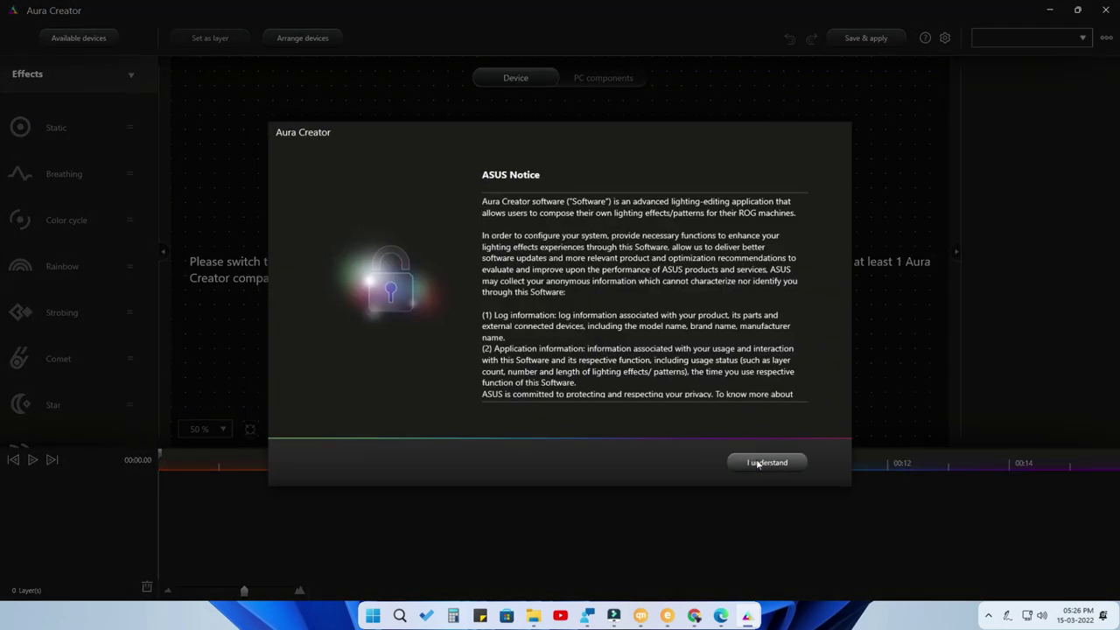
scroll(693, 421, down, 1)
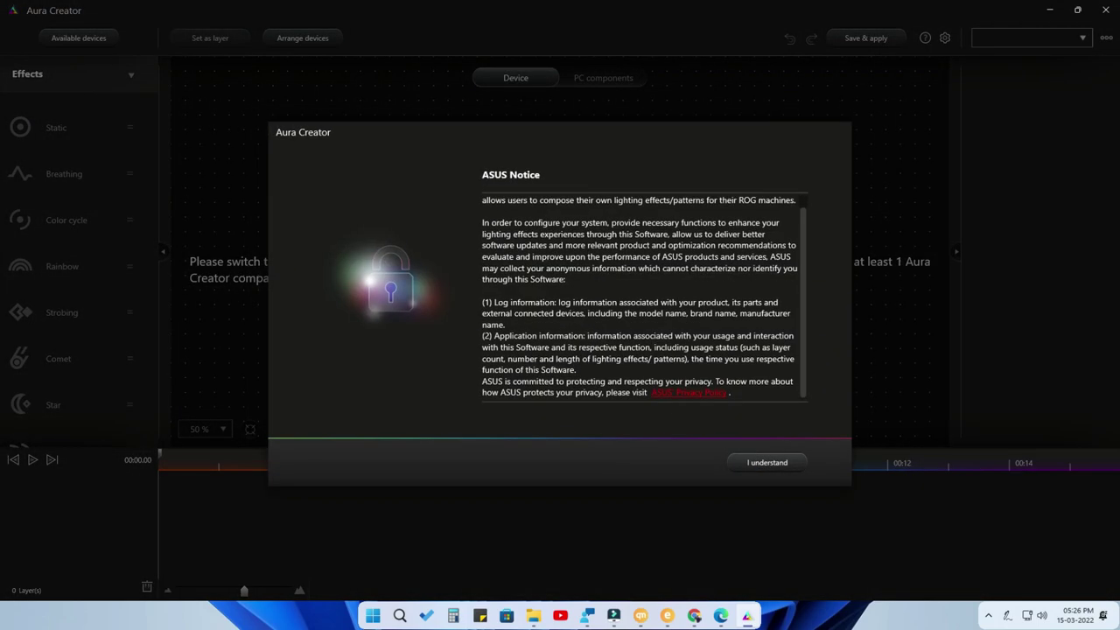
click(758, 463)
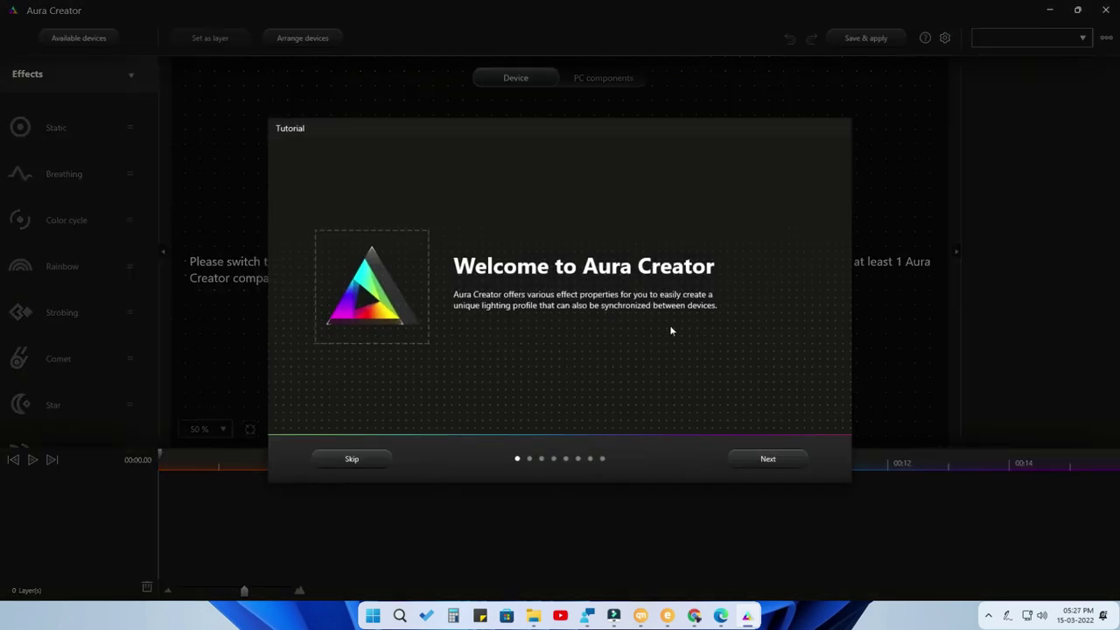
Skip the Aura Creator welcome tutorial to show the empty Device view workspace.
click(368, 464)
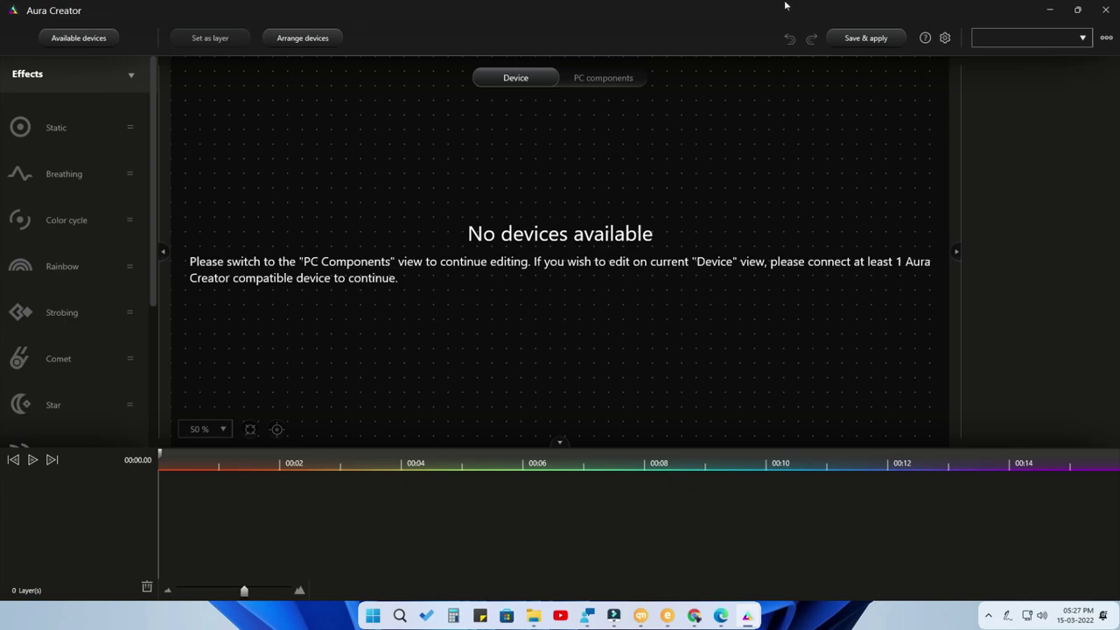
Minimize Aura Creator and close the ArmouryCrateInstallTool (1) folder window.
click(1049, 9)
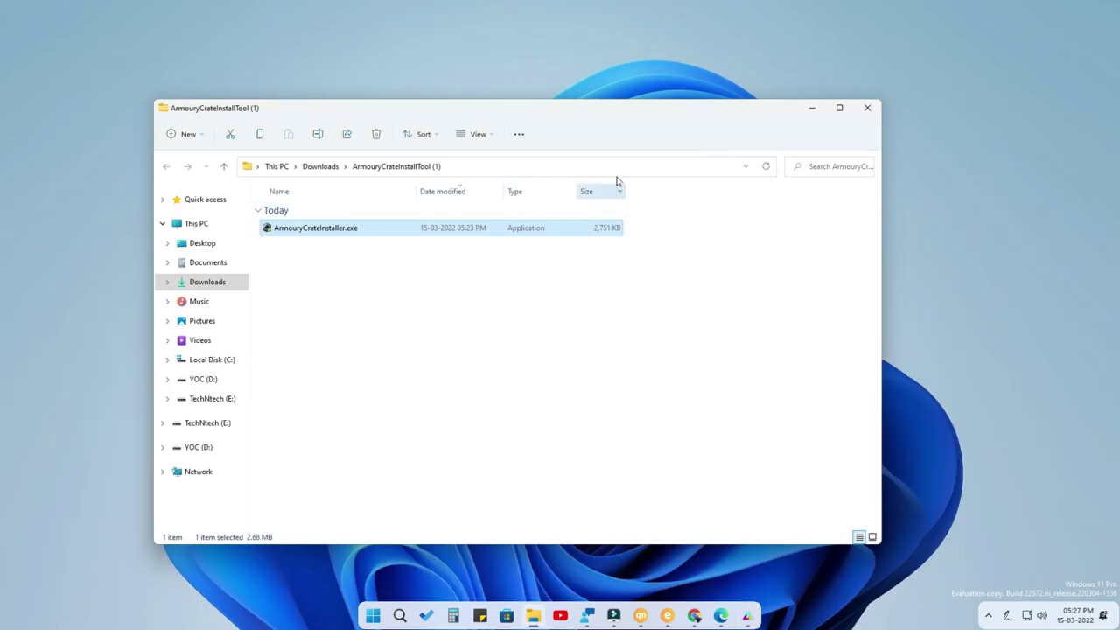
click(867, 107)
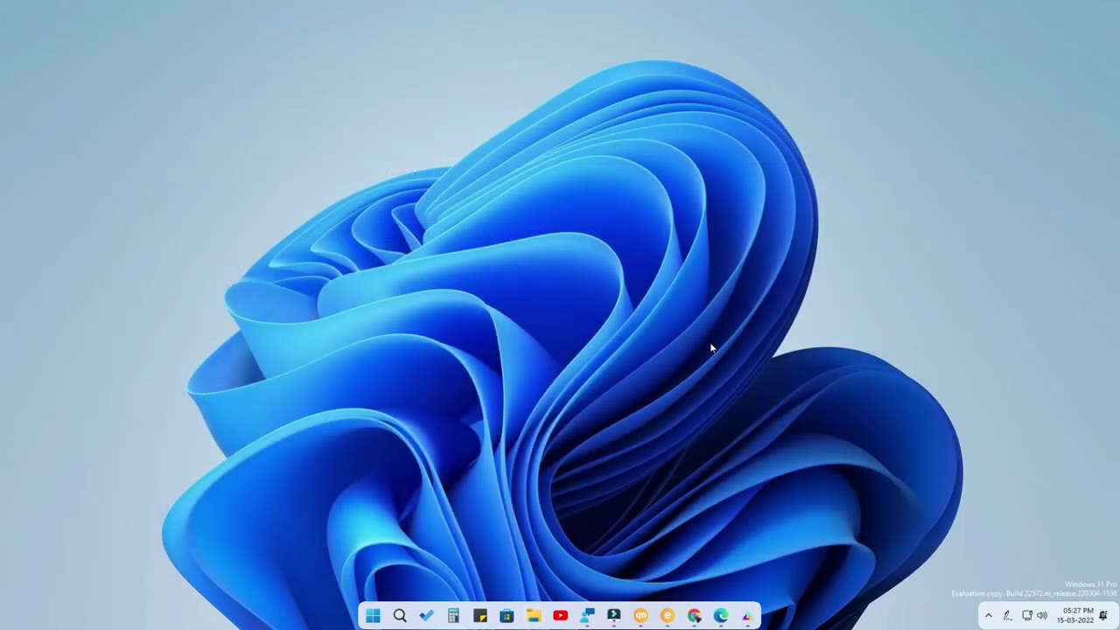